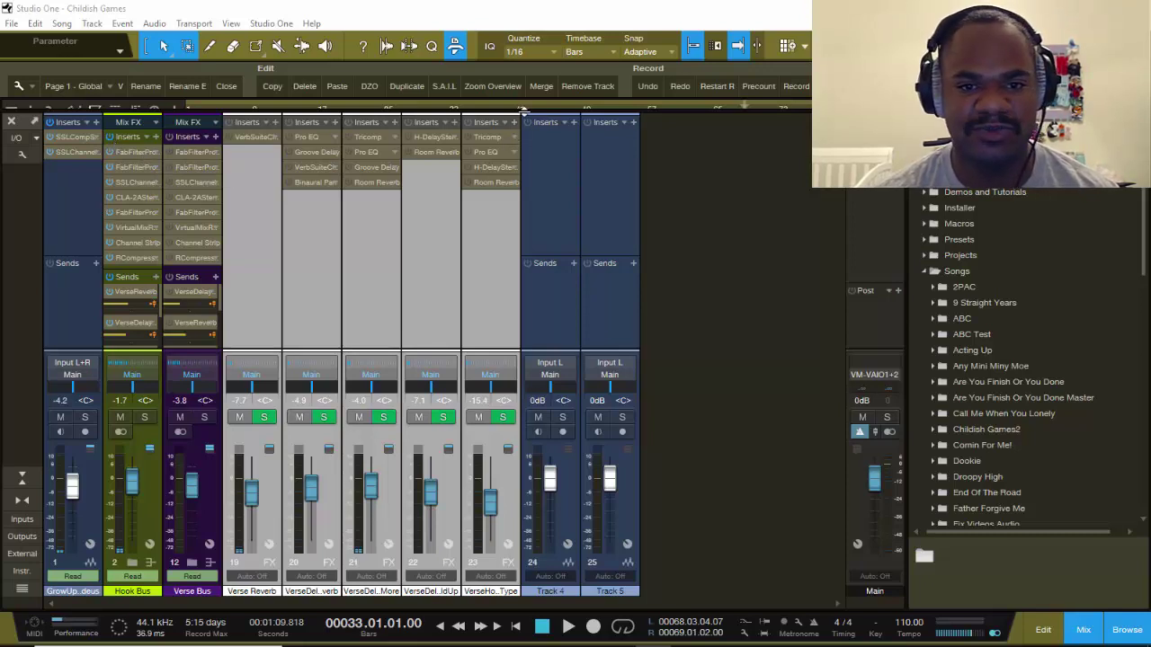
Step: Shrink the mixer to reveal the arrangement and expand the Hook Bus folder to show its hook tracks
{"action": "left_click_drag", "start_coordinate": [524, 110], "coordinate": [527, 294]}
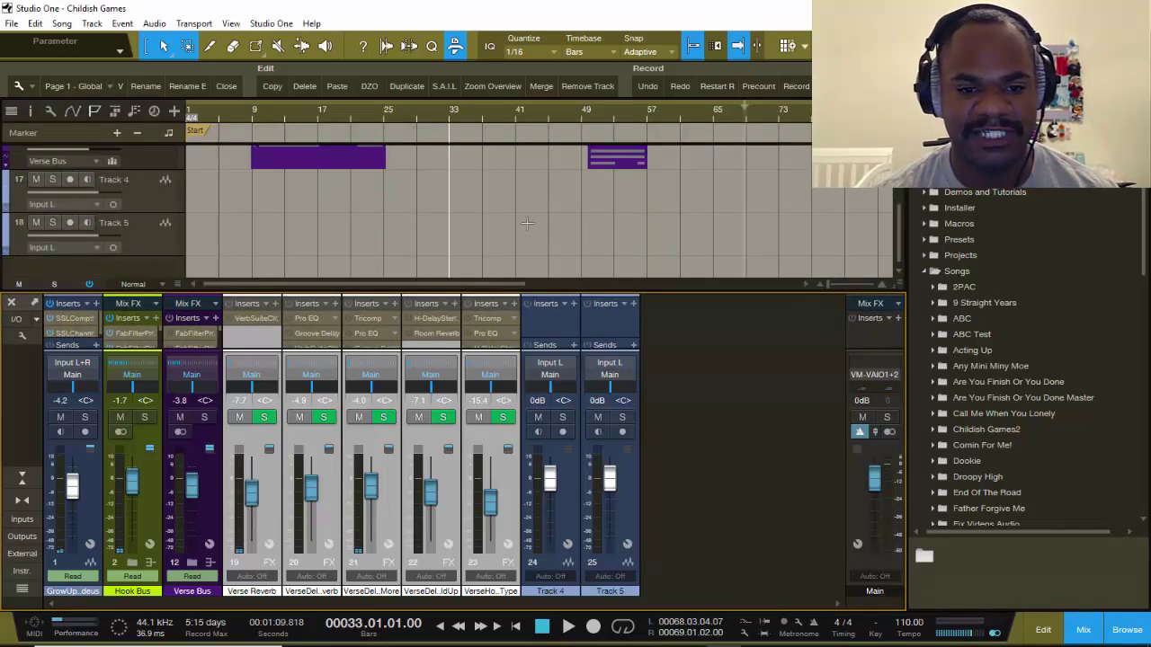
{"action": "scroll", "coordinate": [525, 204], "scroll_direction": "up", "scroll_amount": 5}
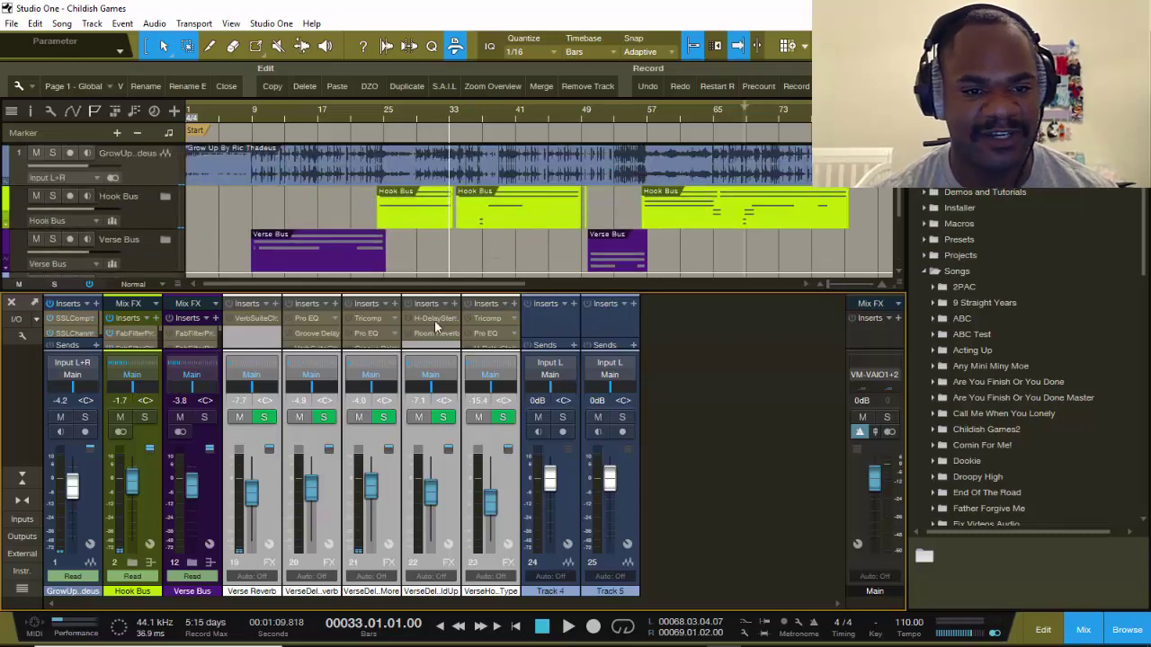
{"action": "left_click", "coordinate": [132, 563]}
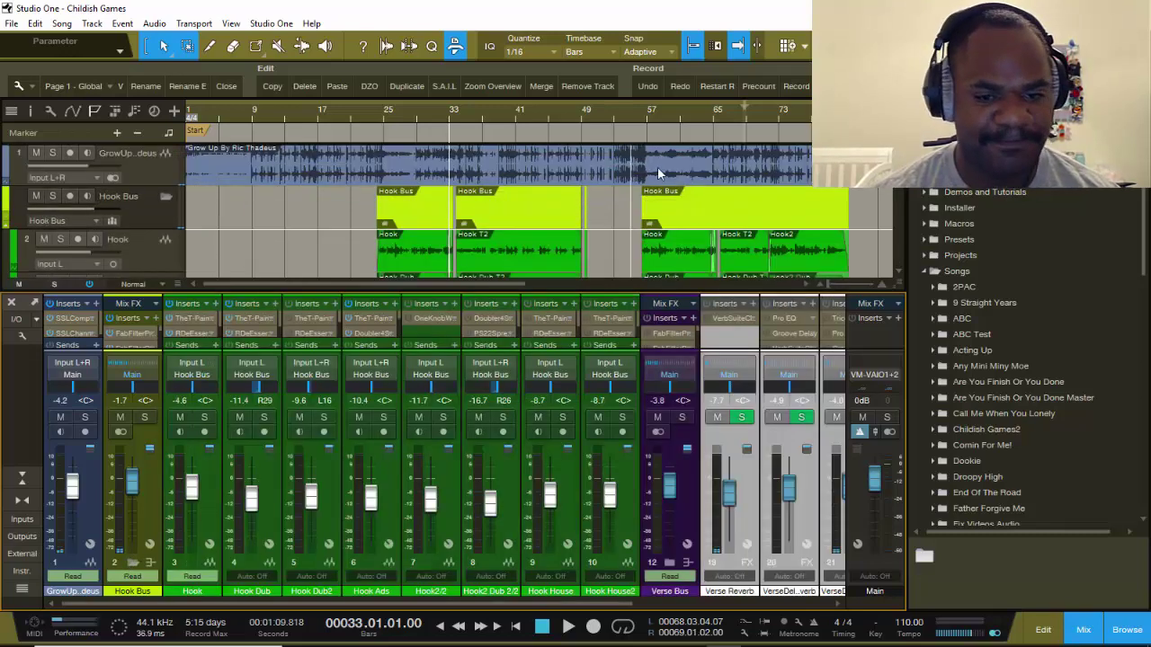
{"action": "scroll", "coordinate": [629, 153], "scroll_direction": "down", "scroll_amount": 3}
{"action": "scroll", "coordinate": [615, 149], "scroll_direction": "up", "scroll_amount": 2}
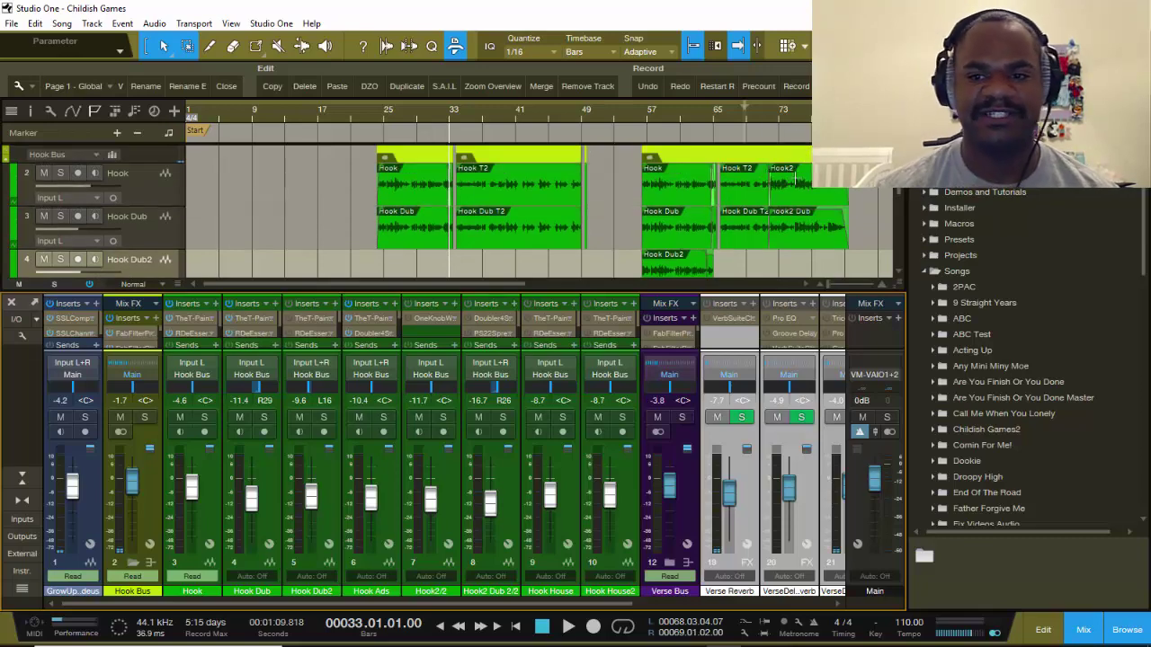
Step: Set an active playback loop around the Hook2 event on the Hook track and place the playback cursor at its start, 71.04.01
{"action": "left_click_drag", "start_coordinate": [482, 285], "coordinate": [562, 284]}
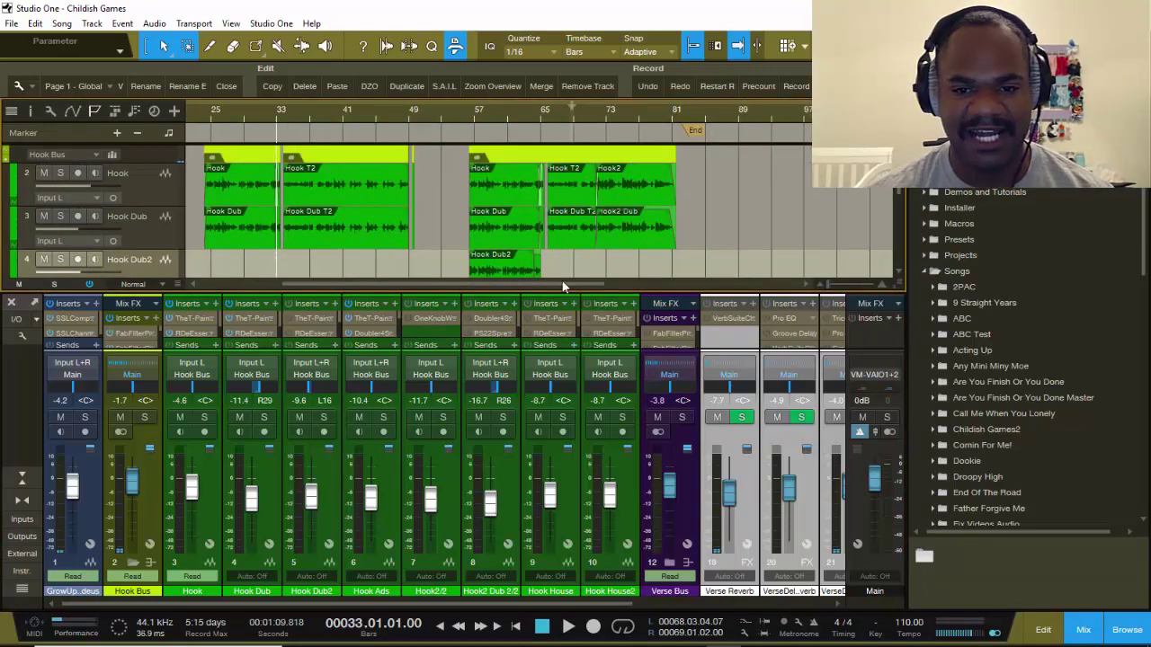
{"action": "left_click", "coordinate": [646, 195]}
{"action": "key", "text": "p"}
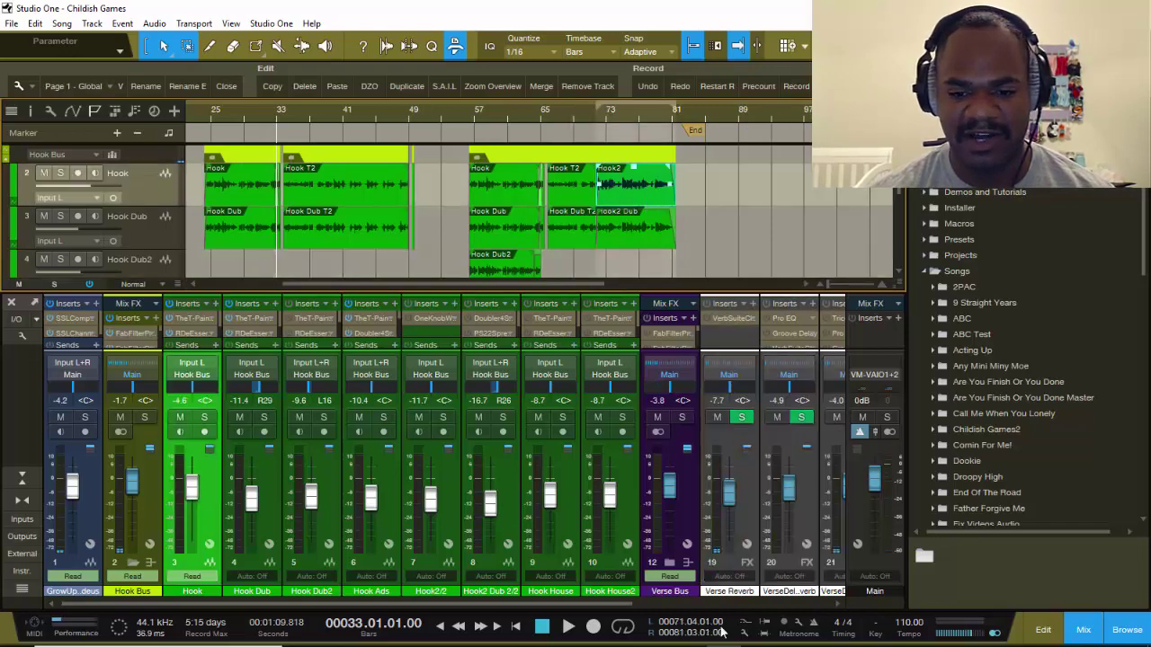
{"action": "left_click", "coordinate": [630, 628]}
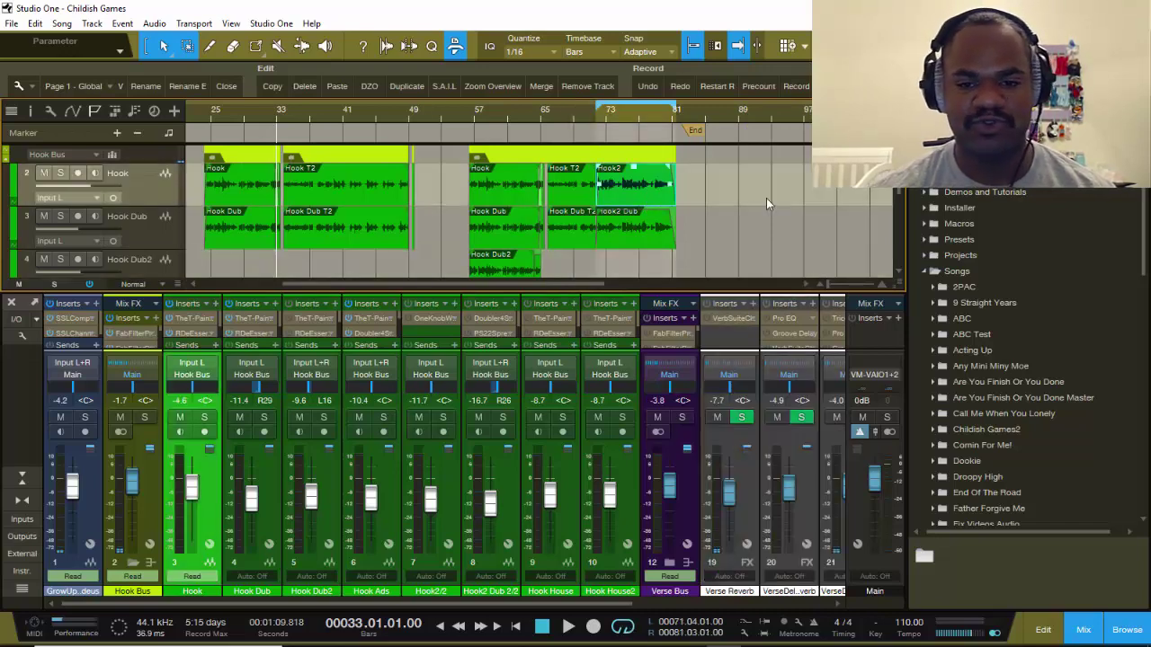
{"action": "scroll", "coordinate": [597, 117], "scroll_direction": "up", "scroll_amount": 4}
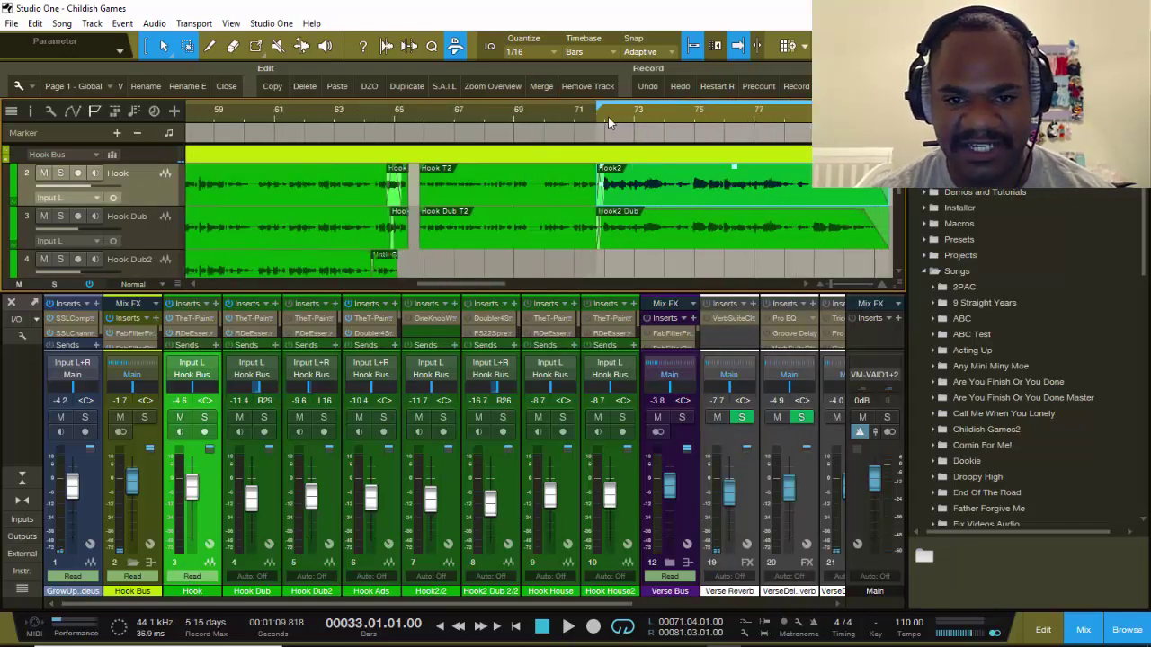
{"action": "left_click", "coordinate": [601, 128]}
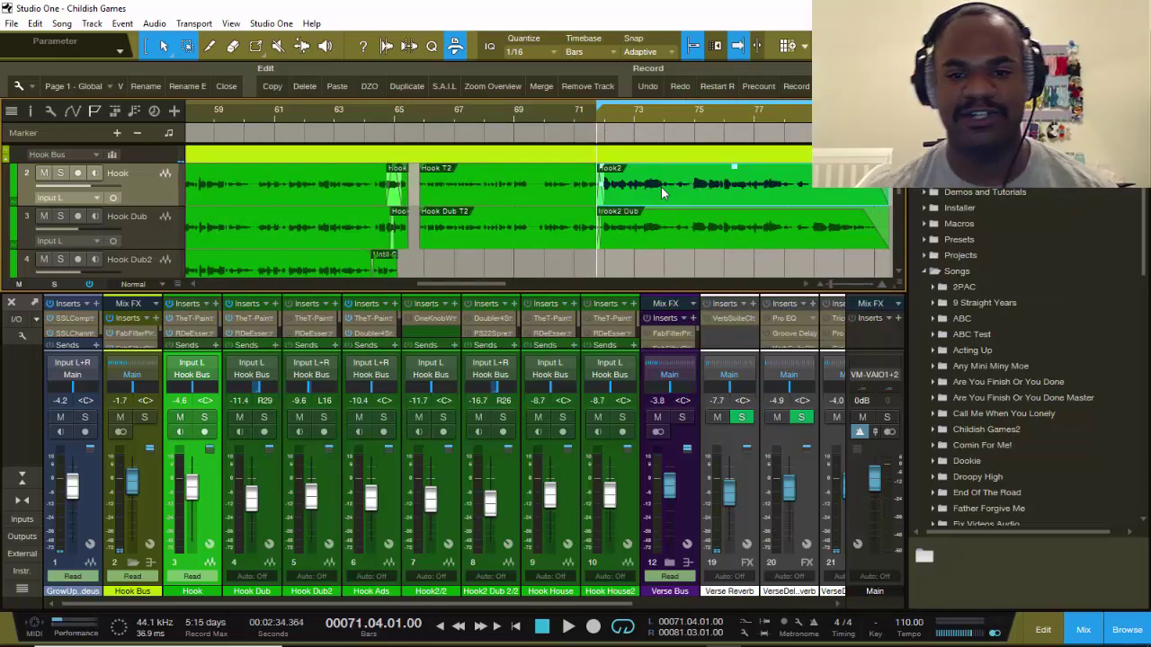
{"action": "scroll", "coordinate": [537, 109], "scroll_direction": "down", "scroll_amount": 2}
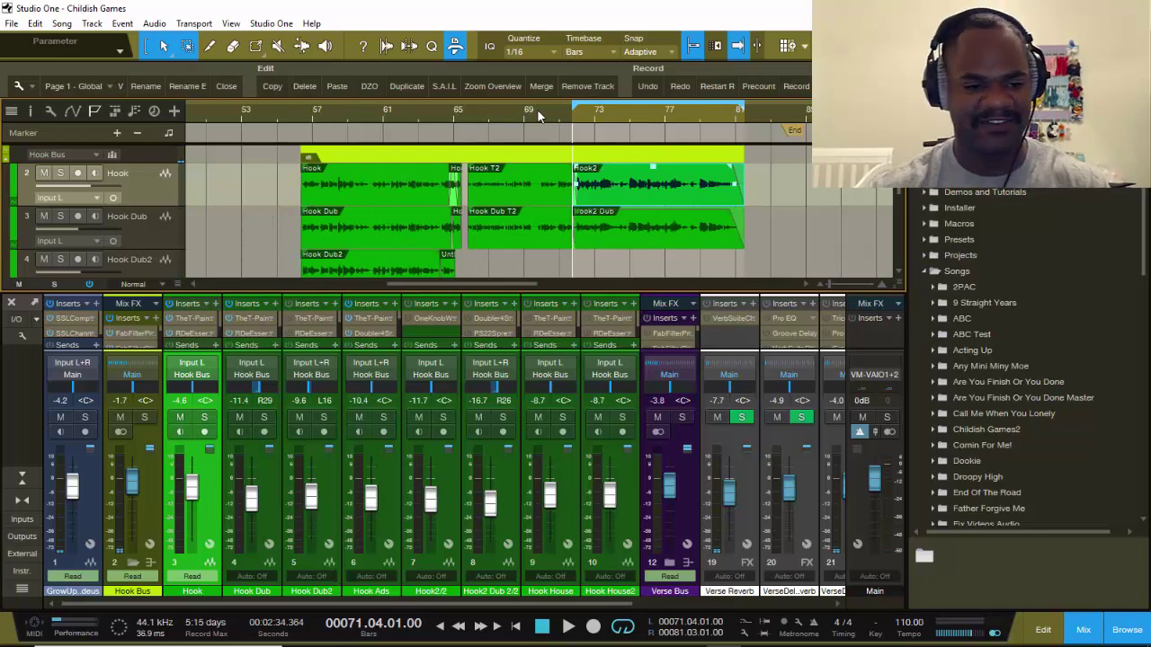
Step: Enlarge the mixer and play the looped hook while checking the inserts and levels of the hook and effect channels
{"action": "left_click_drag", "start_coordinate": [394, 258], "coordinate": [356, 127]}
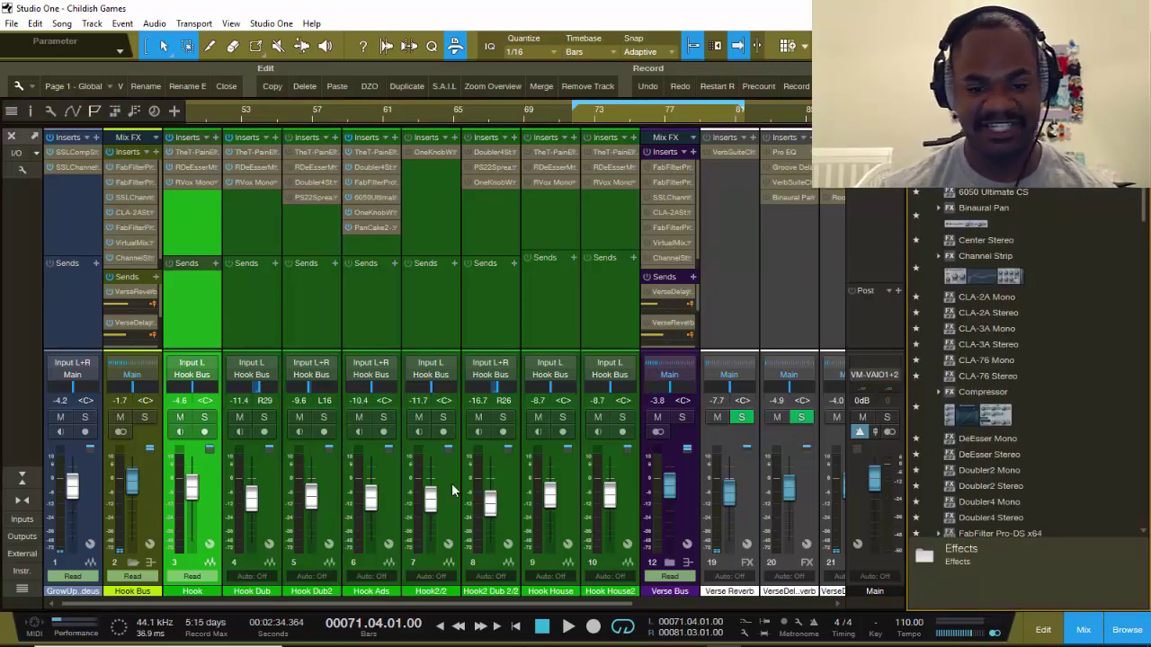
{"action": "left_click_drag", "start_coordinate": [403, 604], "coordinate": [348, 601]}
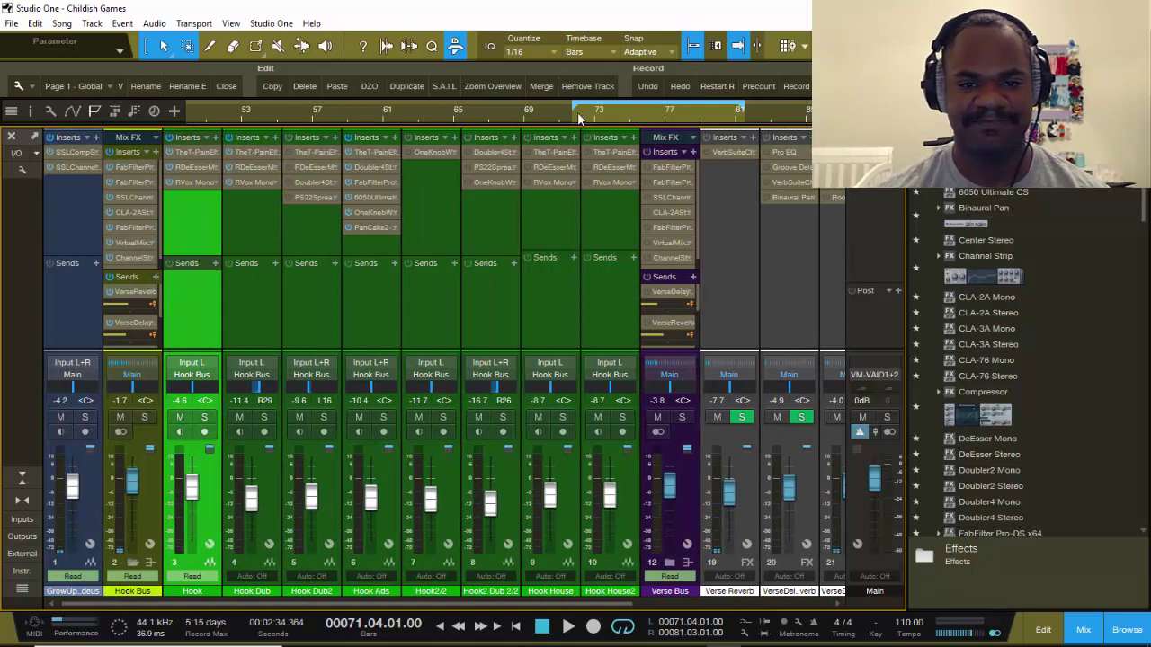
{"action": "key", "text": "space"}
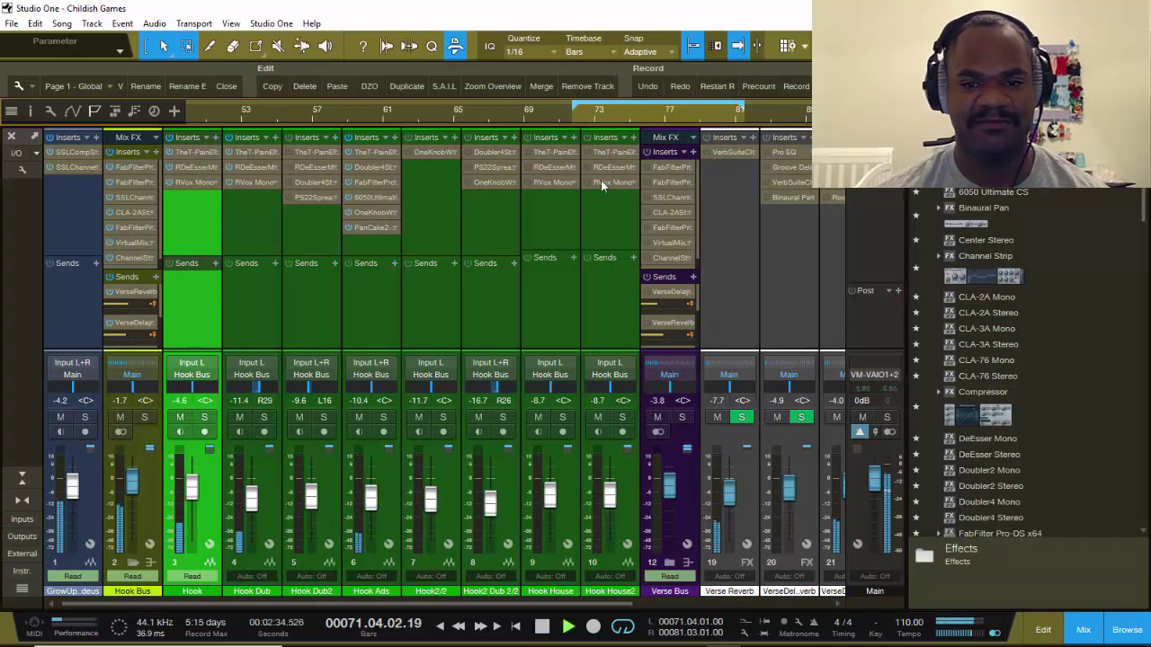
{"action": "left_click_drag", "start_coordinate": [465, 604], "coordinate": [587, 605]}
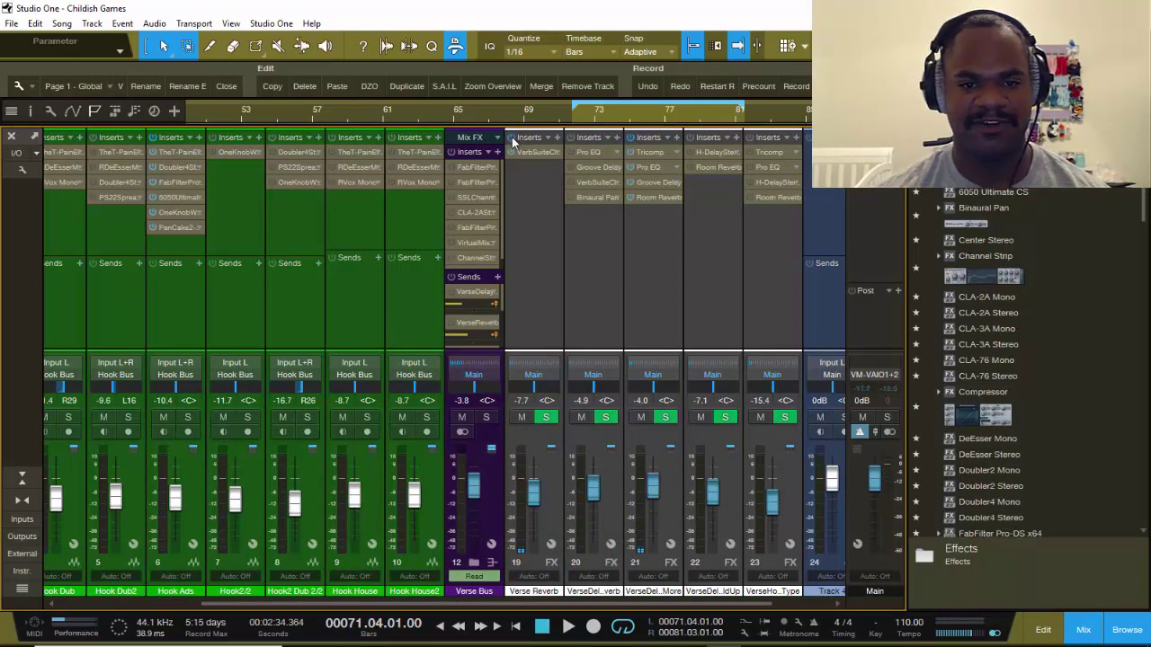
{"action": "key", "text": "space"}
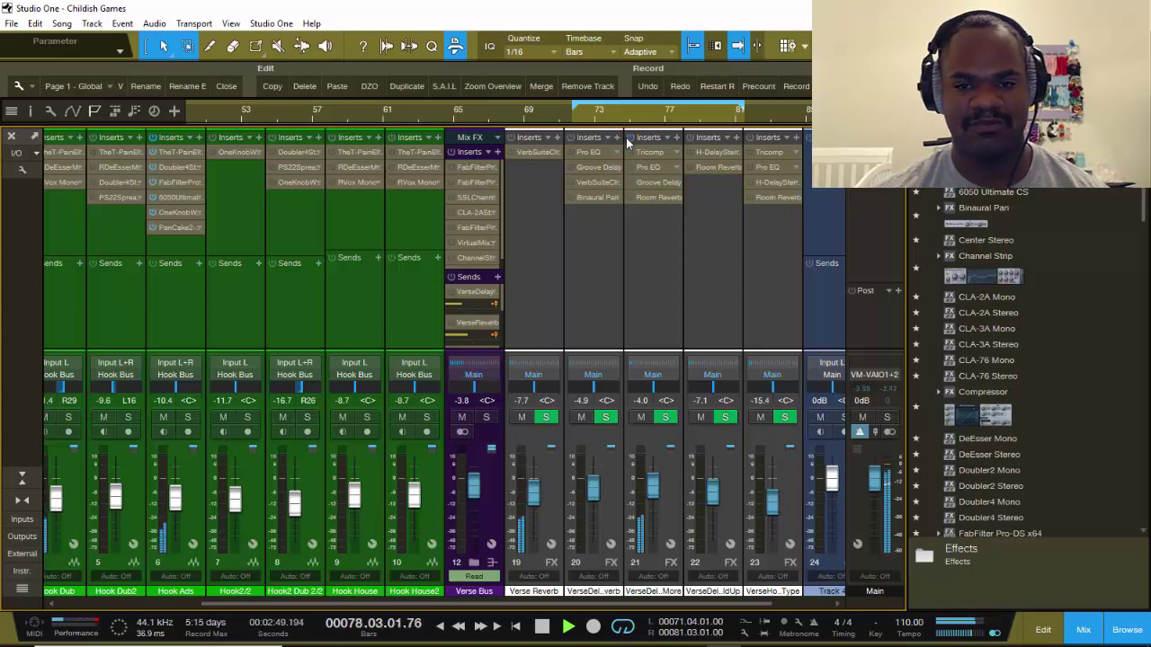
{"action": "scroll", "coordinate": [336, 566], "scroll_direction": "left", "scroll_amount": 3}
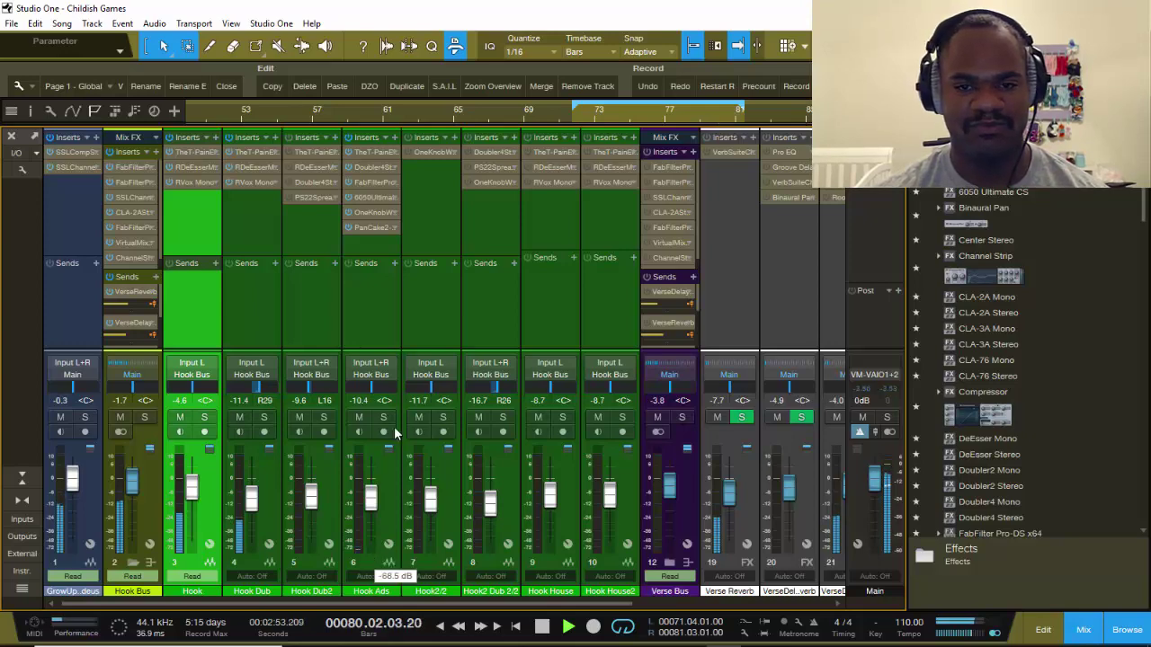
{"action": "key", "text": "F3"}
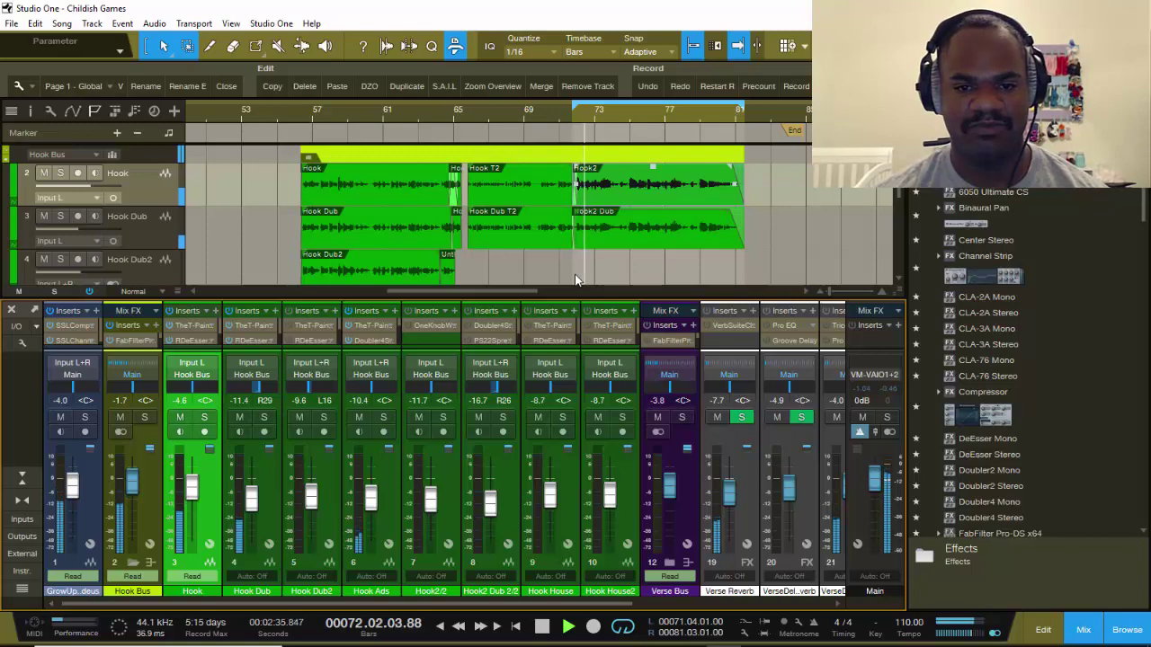
{"action": "left_click_drag", "start_coordinate": [576, 300], "coordinate": [575, 106]}
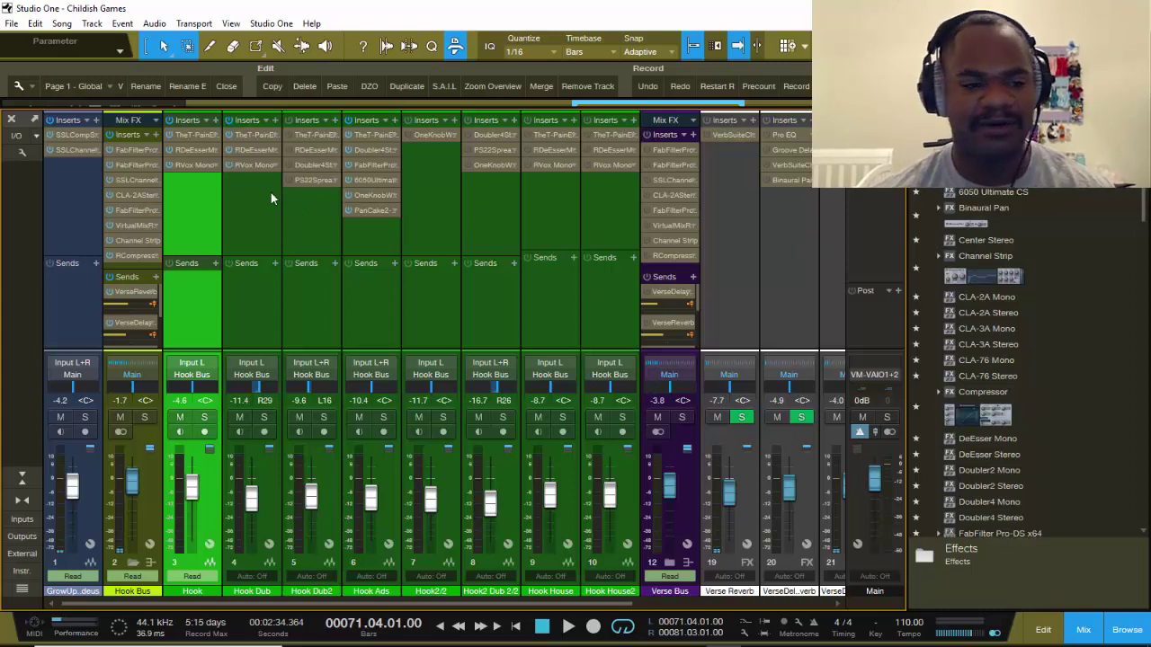
Step: Audition the 11062 Hz and 5436.7 Hz boosts of the Hook Bus's second FabFilter Pro-Q 2 in solo during playback
{"action": "double_click", "coordinate": [124, 165]}
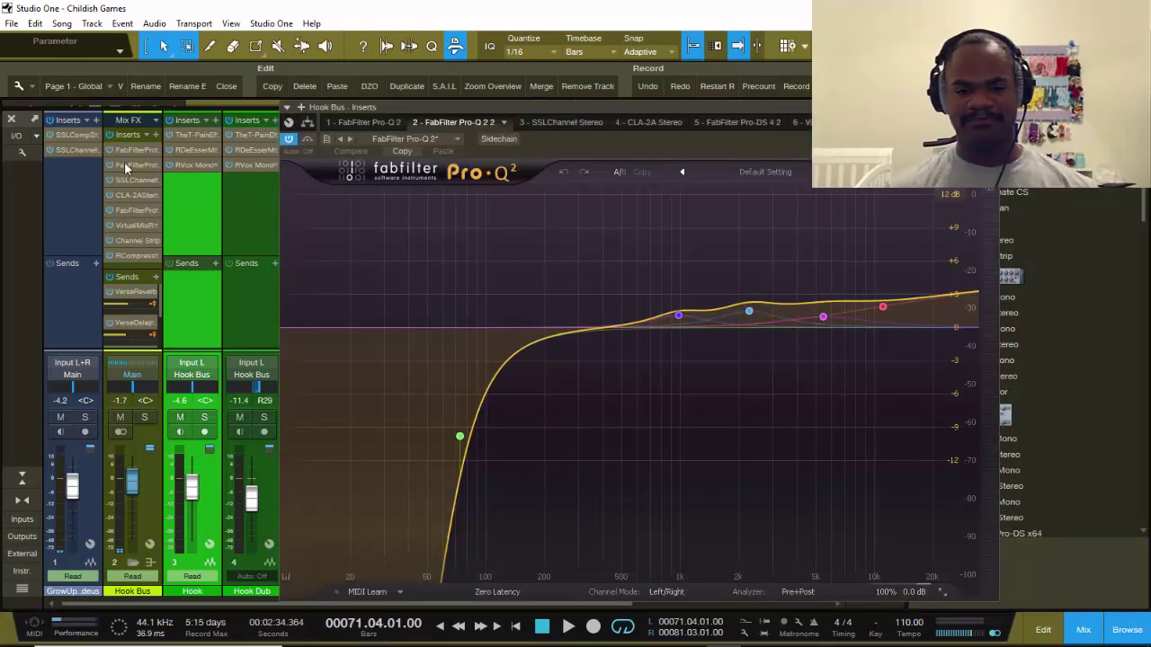
{"action": "key", "text": "space"}
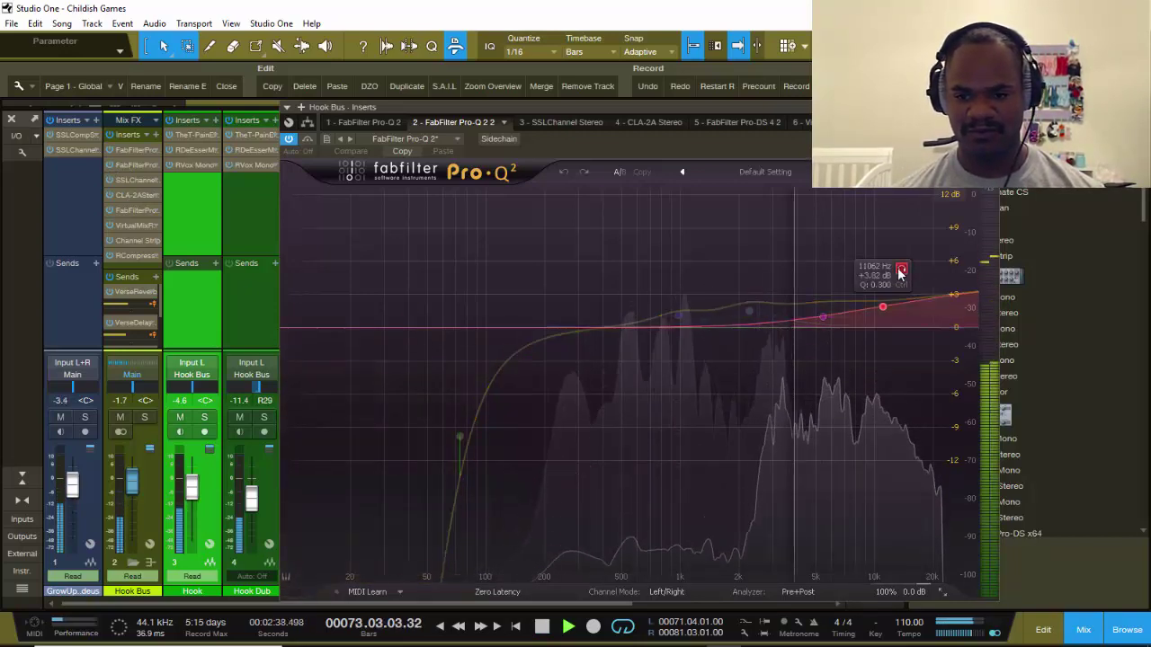
{"action": "left_click", "coordinate": [901, 269]}
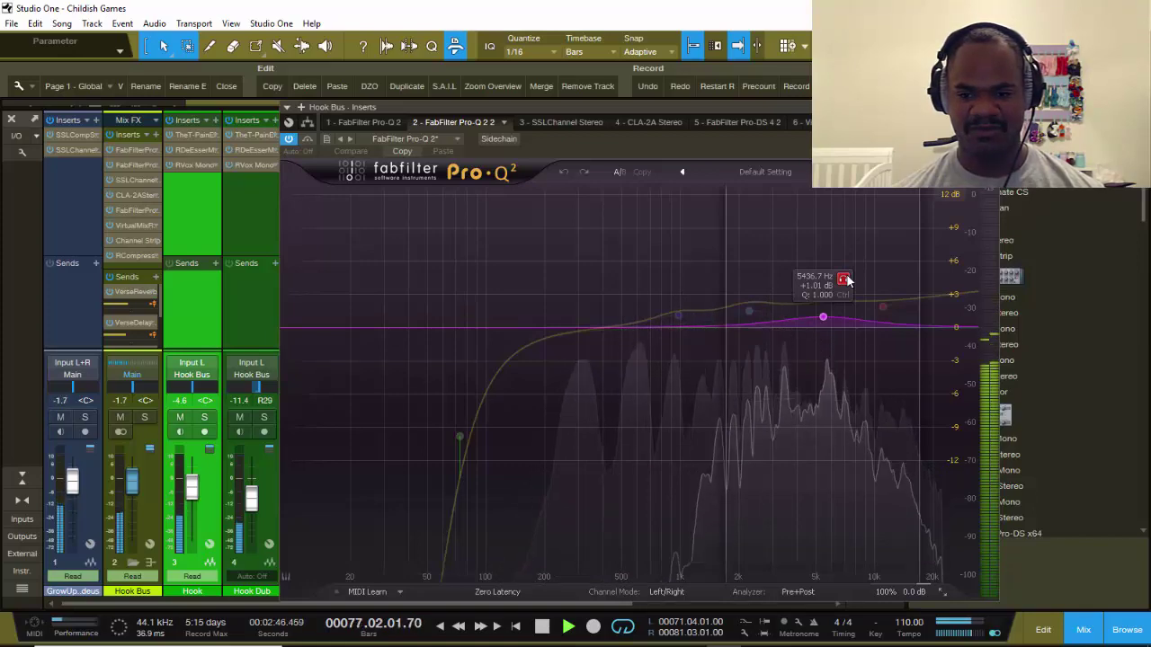
{"action": "left_click", "coordinate": [846, 280]}
{"action": "left_click_drag", "start_coordinate": [894, 285], "coordinate": [895, 284]}
{"action": "key", "text": "space"}
{"action": "left_click", "coordinate": [989, 107]}
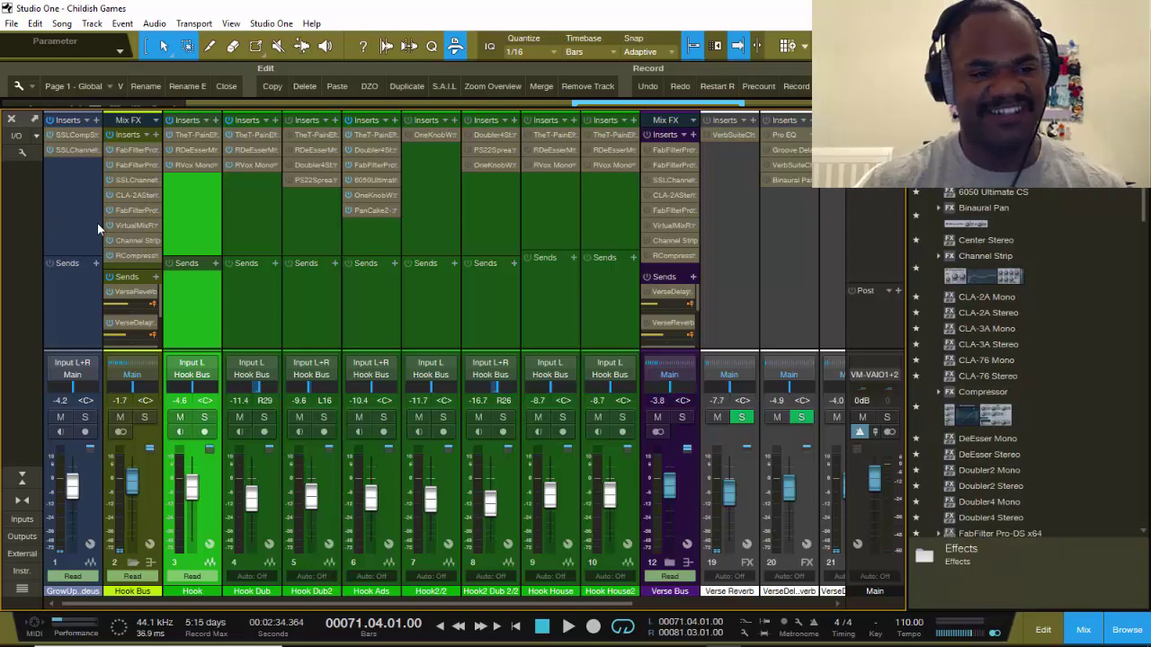
Step: Audition the narrow cuts at 12283 Hz and 6681.7 Hz in the Hook Bus's first FabFilter Pro-Q 2 during playback
{"action": "left_click", "coordinate": [132, 150]}
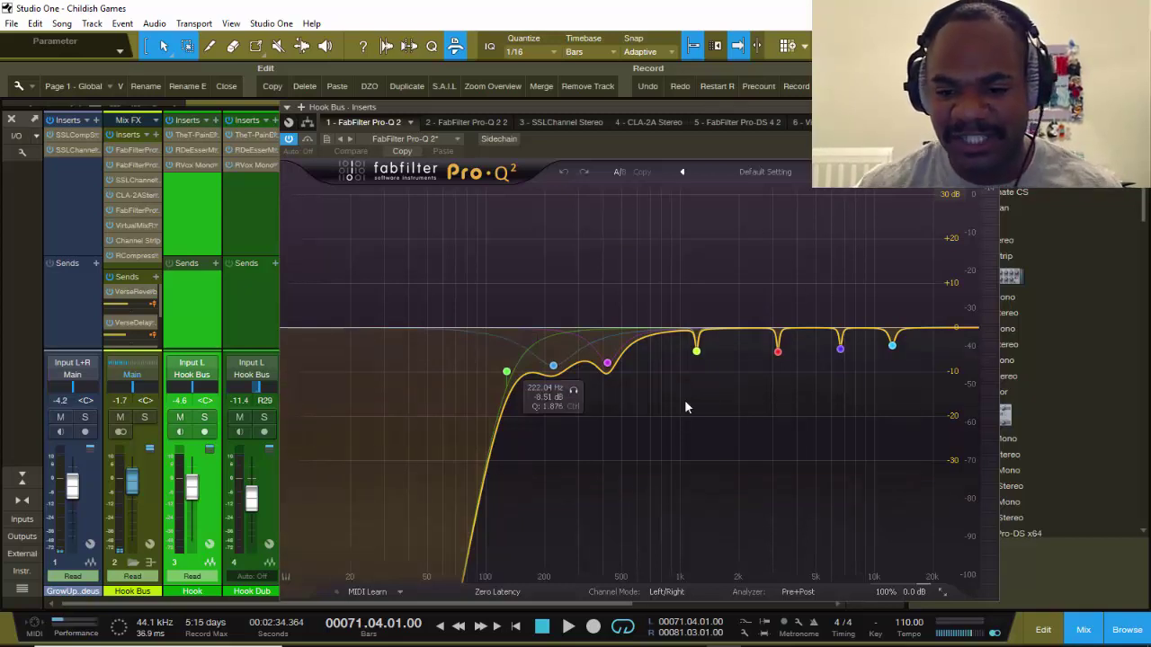
{"action": "left_click", "coordinate": [912, 371]}
{"action": "key", "text": "space"}
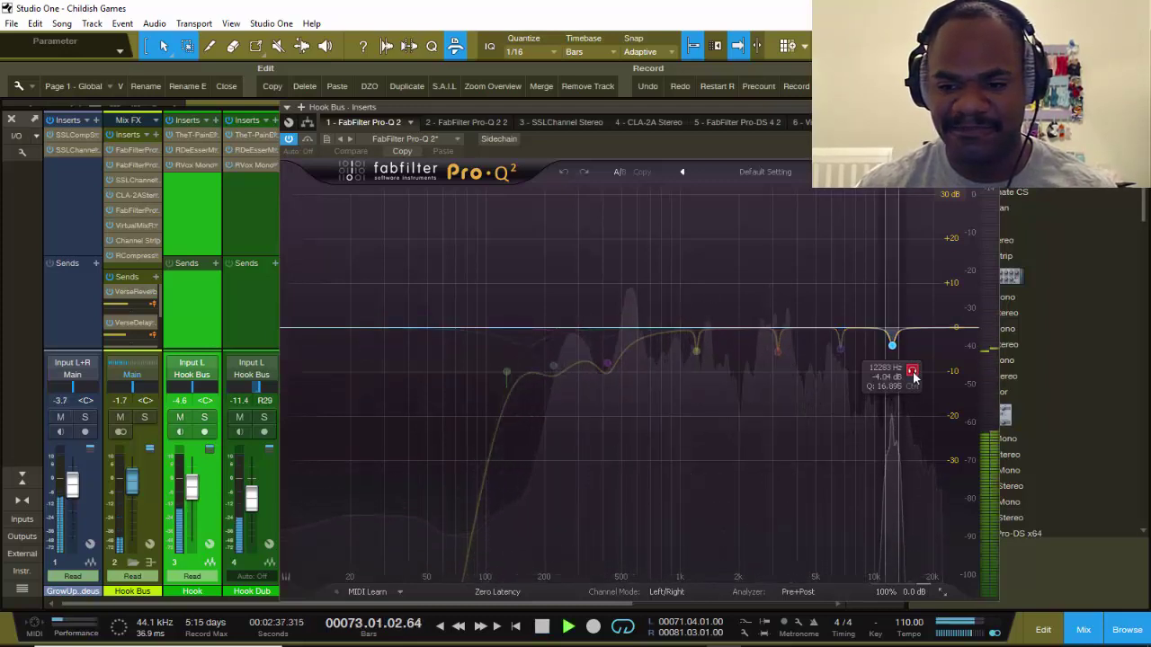
{"action": "left_click", "coordinate": [859, 374]}
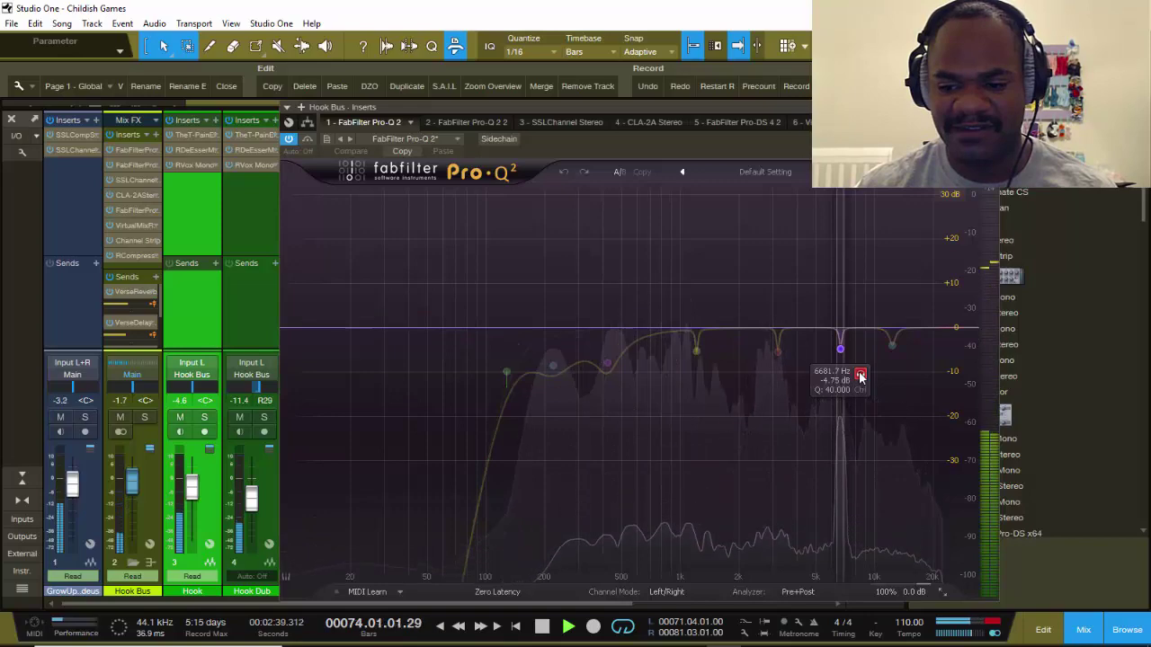
{"action": "key", "text": "space"}
{"action": "key", "text": "Escape"}
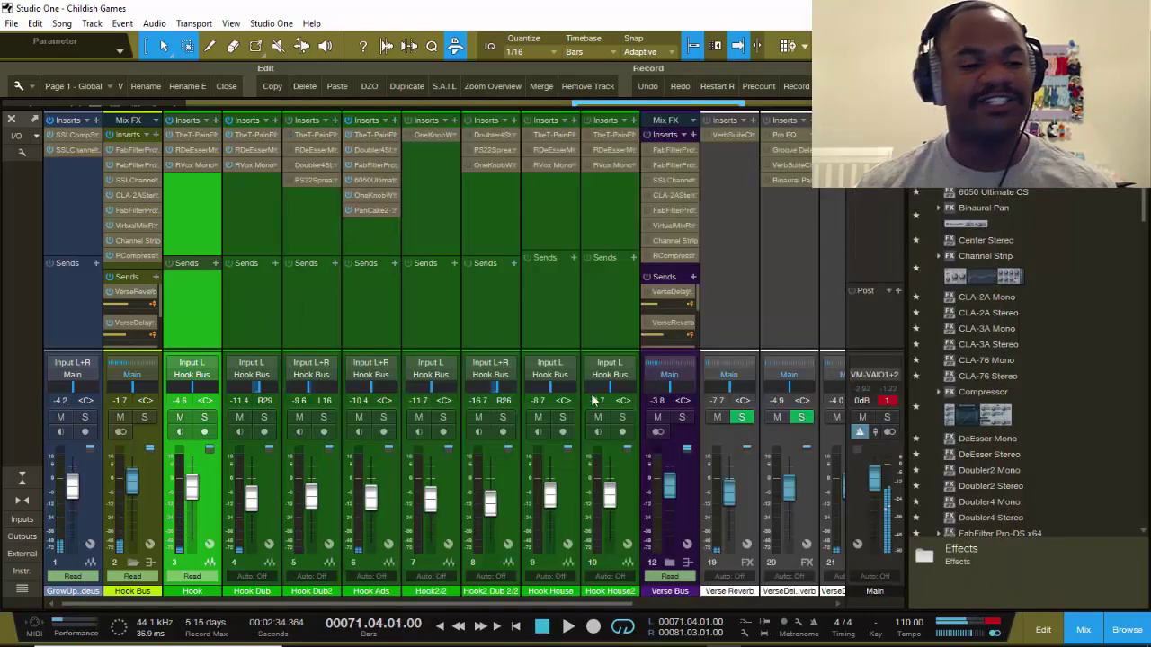
Step: Examine the EQ settings of the SSLChannel Stereo and the Virtual Mix Rack's FG-S module on the Hook Bus
{"action": "double_click", "coordinate": [131, 180]}
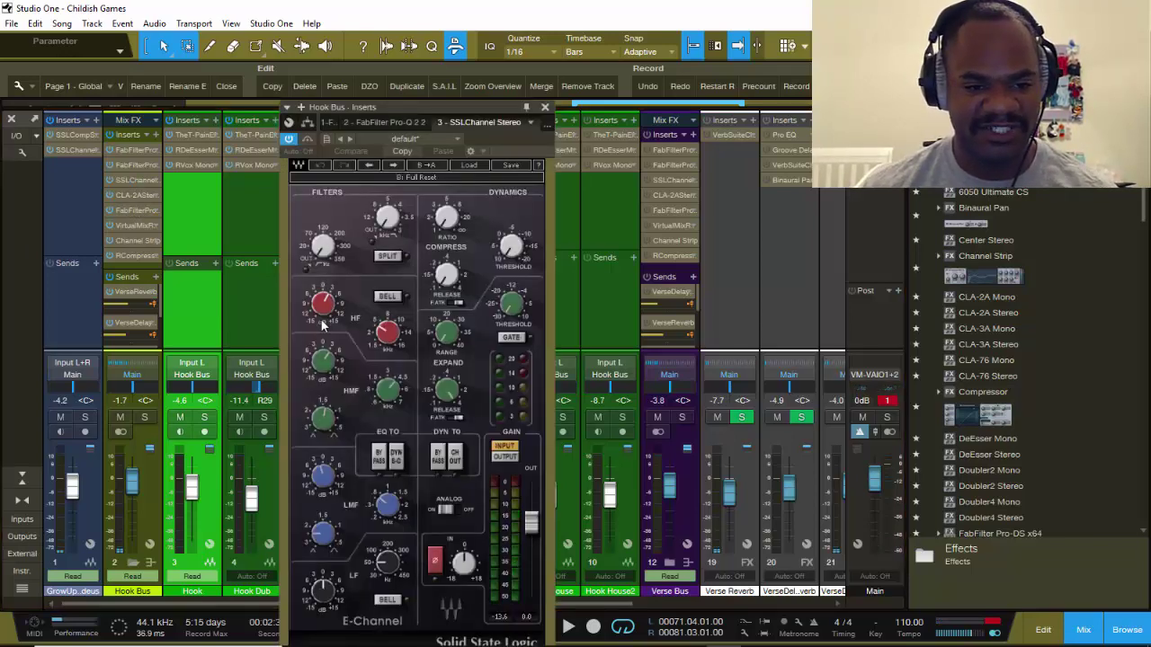
{"action": "left_click", "coordinate": [545, 107]}
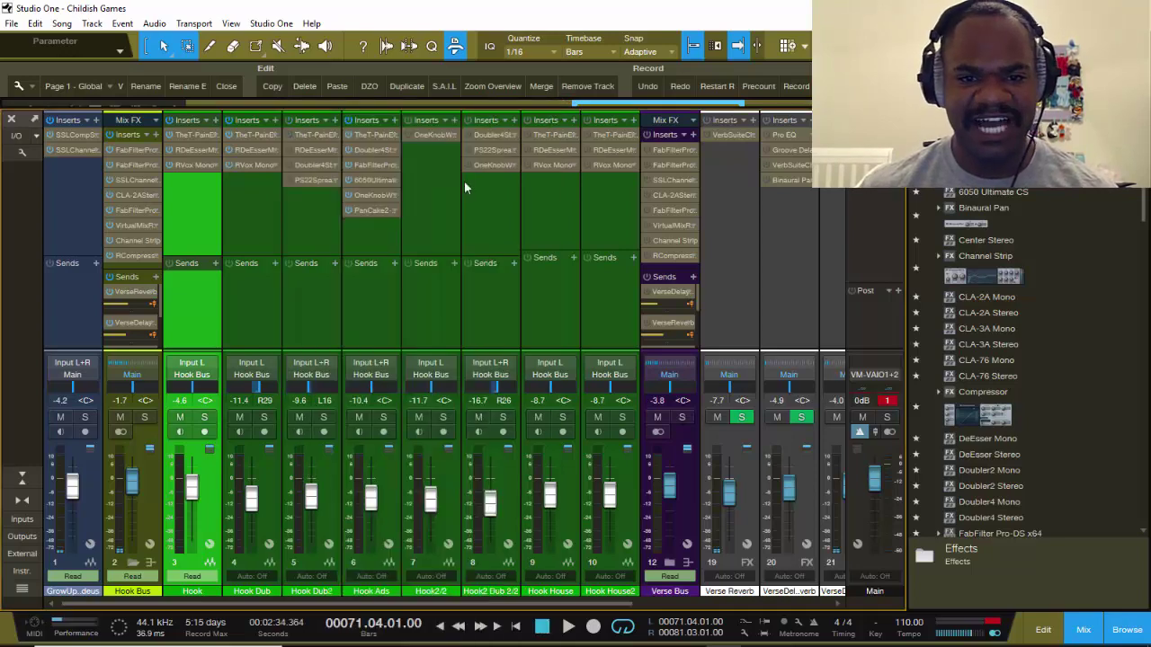
{"action": "left_click", "coordinate": [130, 225]}
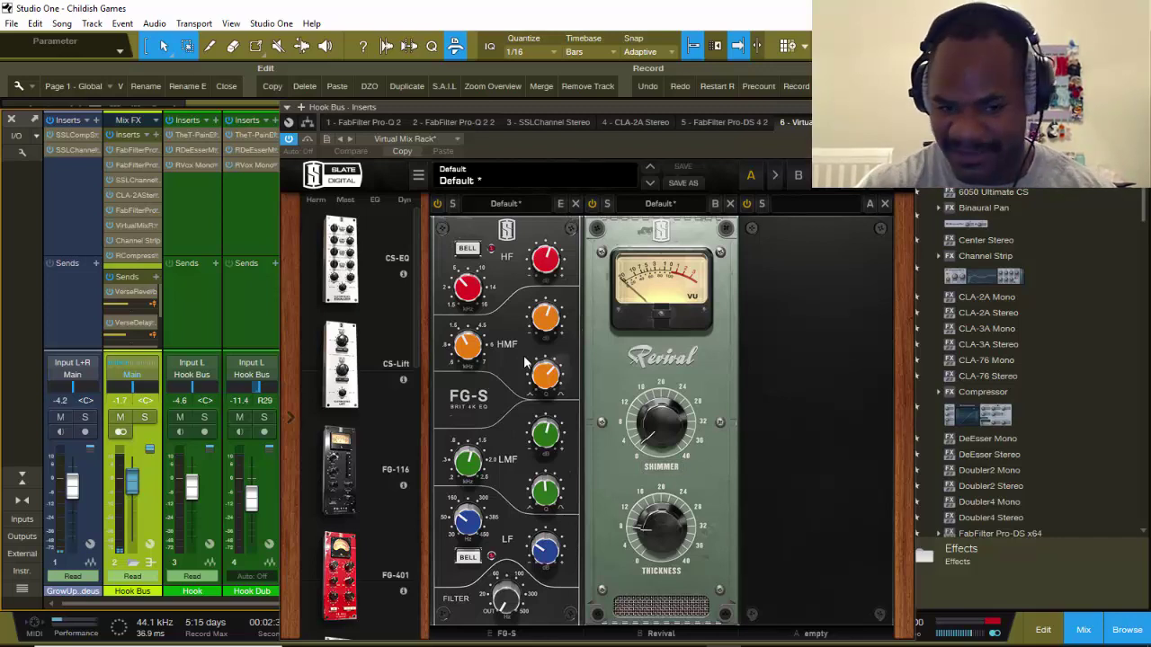
{"action": "left_click_drag", "start_coordinate": [472, 302], "coordinate": [545, 268]}
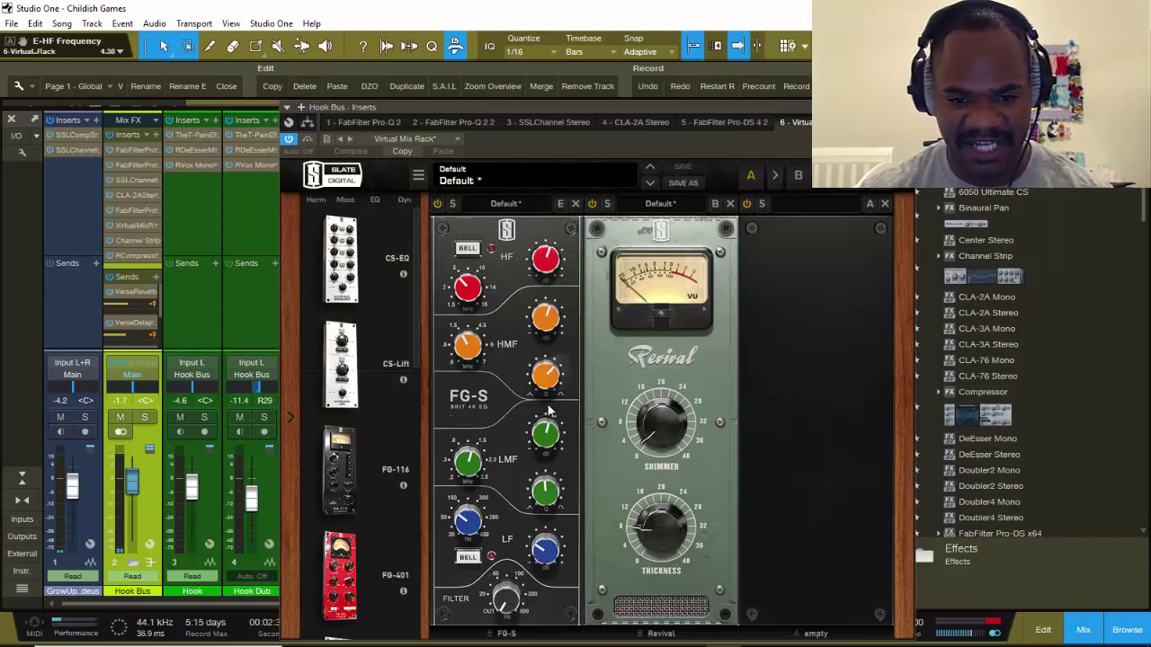
{"action": "mouse_move", "coordinate": [546, 371]}
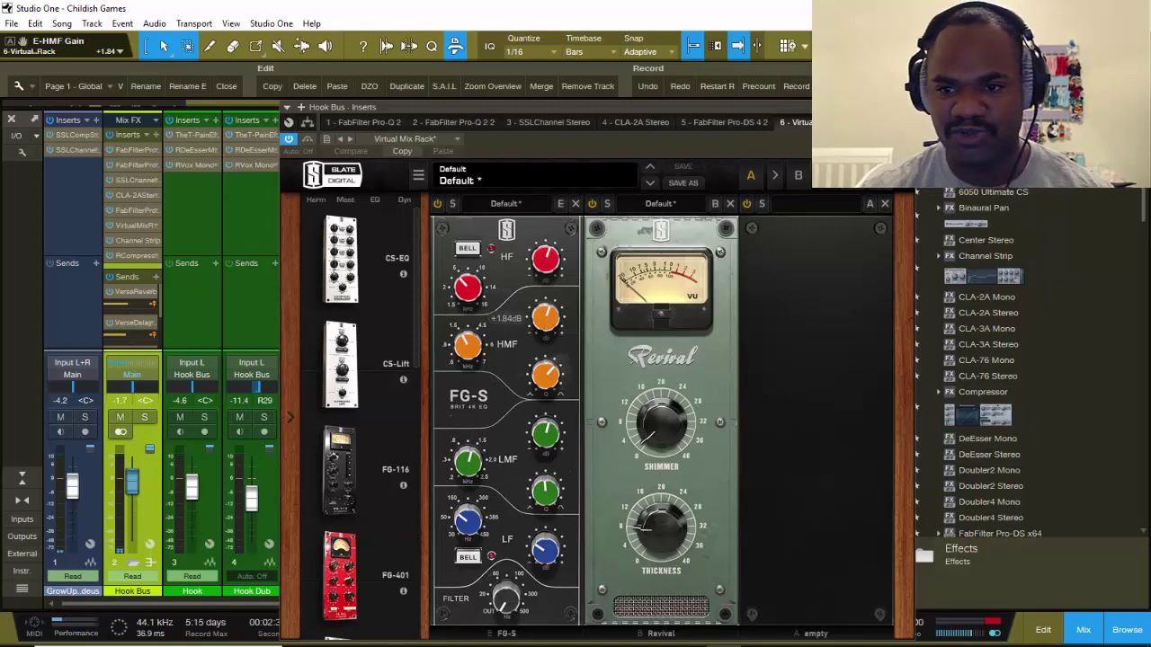
{"action": "key", "text": "Escape"}
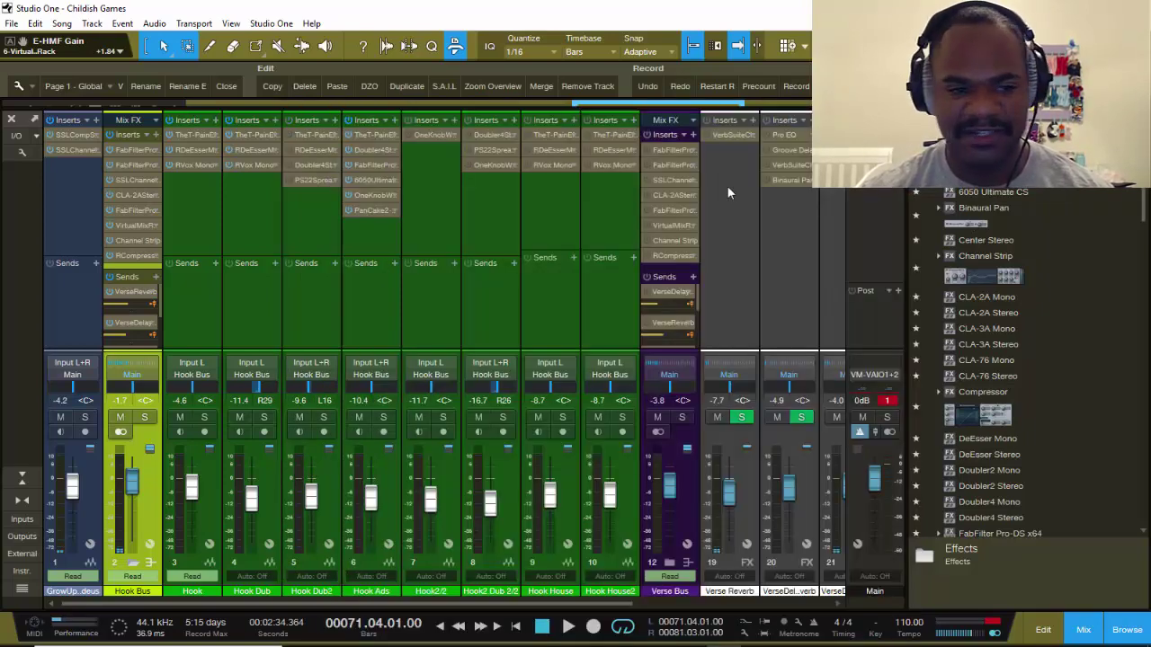
Step: Check the Channel Strip EQ on the Hook Bus and open the RDeEsser Mono on the Hook channel
{"action": "left_click", "coordinate": [132, 241]}
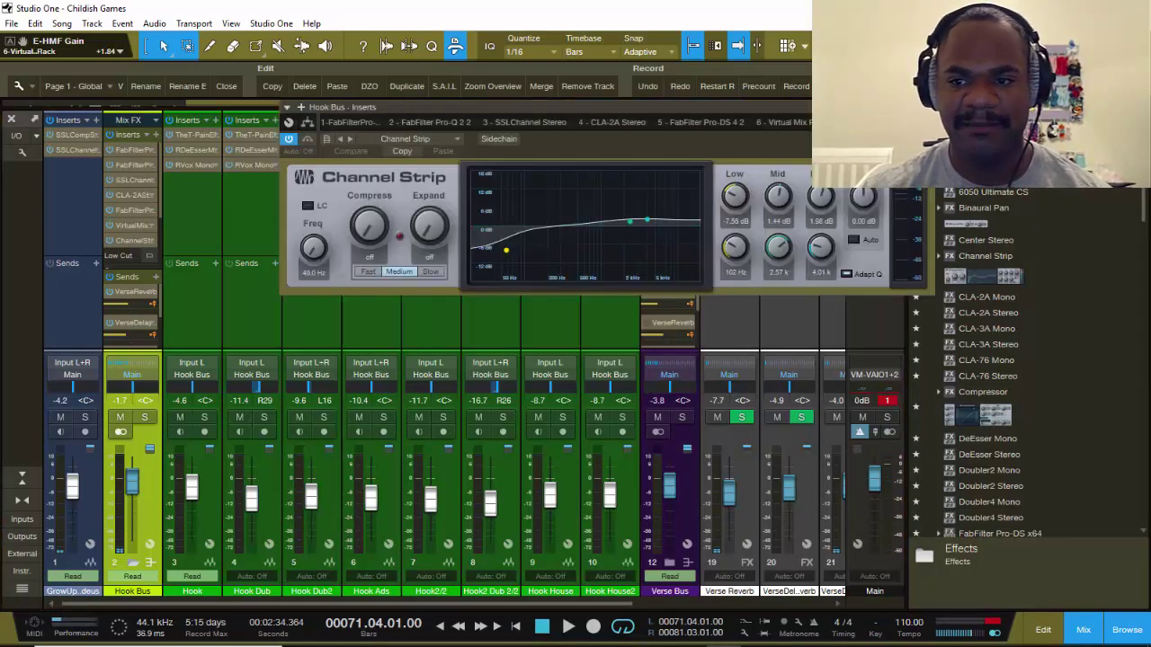
{"action": "left_click", "coordinate": [90, 216]}
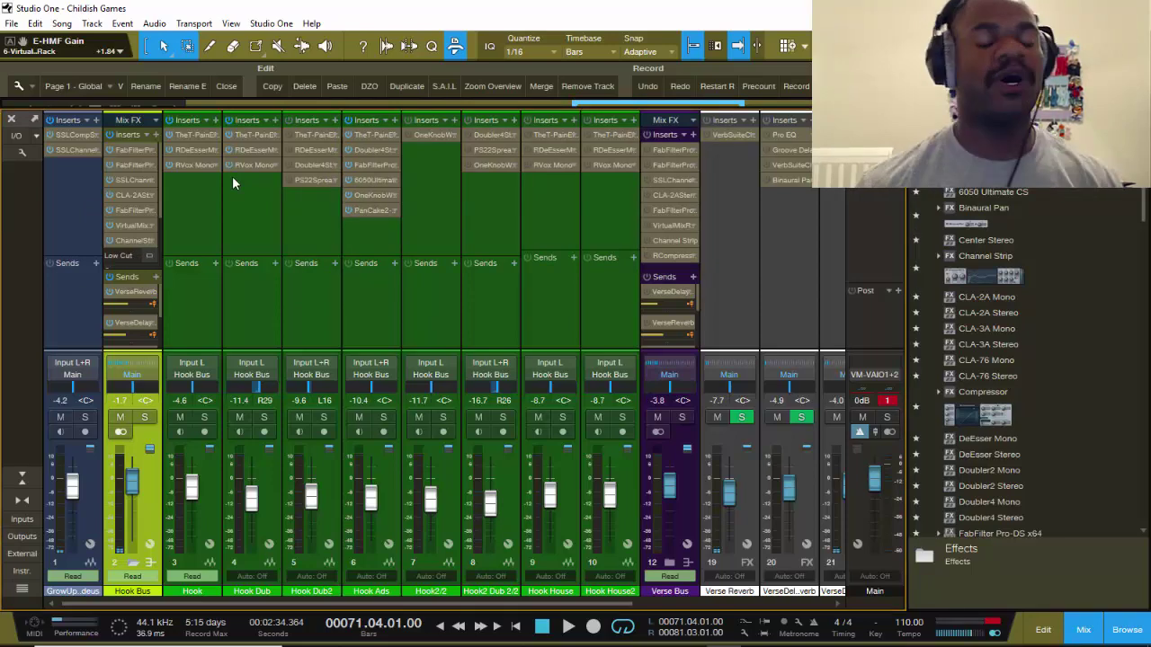
{"action": "left_click", "coordinate": [181, 146]}
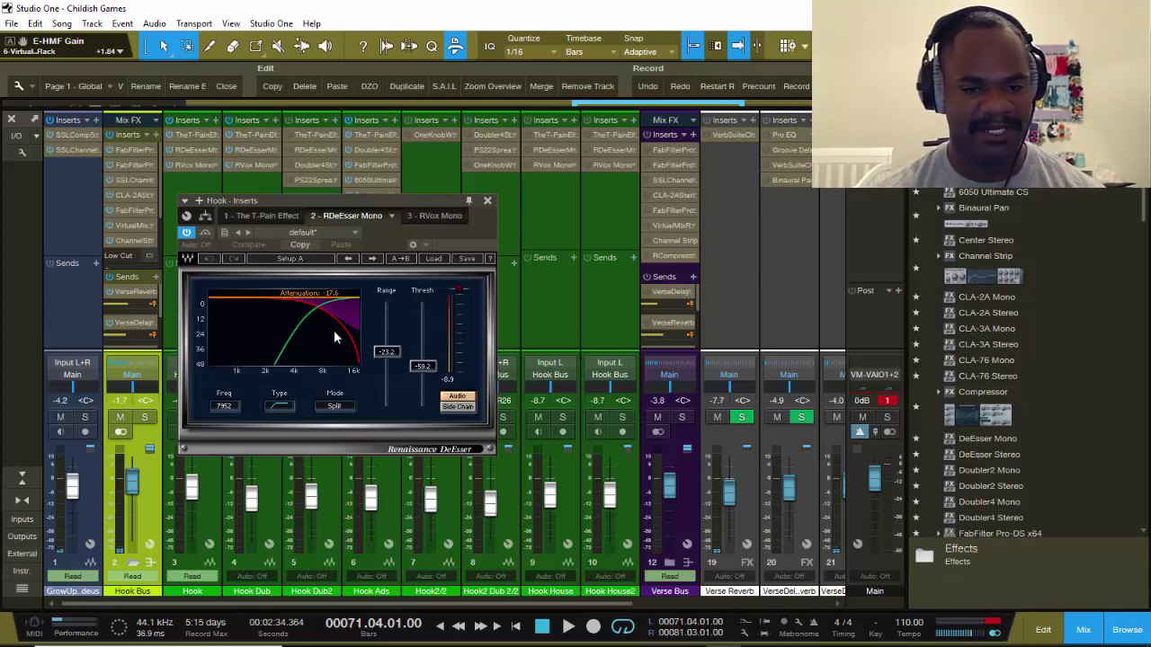
Step: Switch the Hook channel's RDeEsser monitoring to Side Chain and audition the detected sibilance during playback
{"action": "key", "text": "space"}
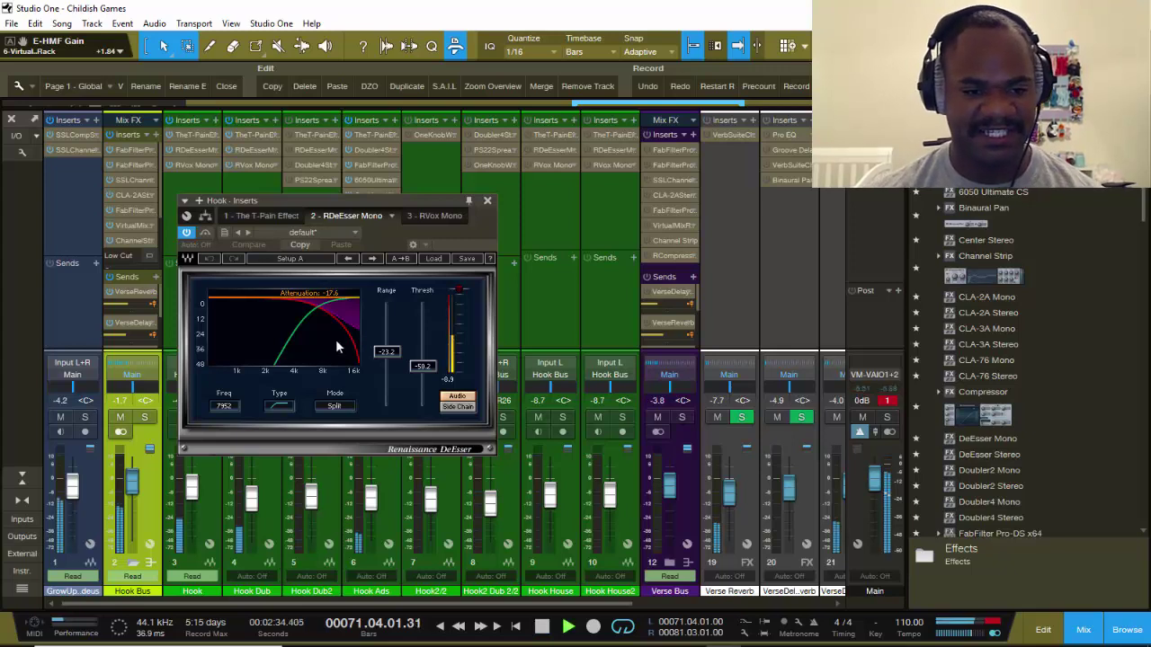
{"action": "left_click", "coordinate": [457, 407]}
{"action": "key", "text": "space"}
{"action": "key", "text": "space"}
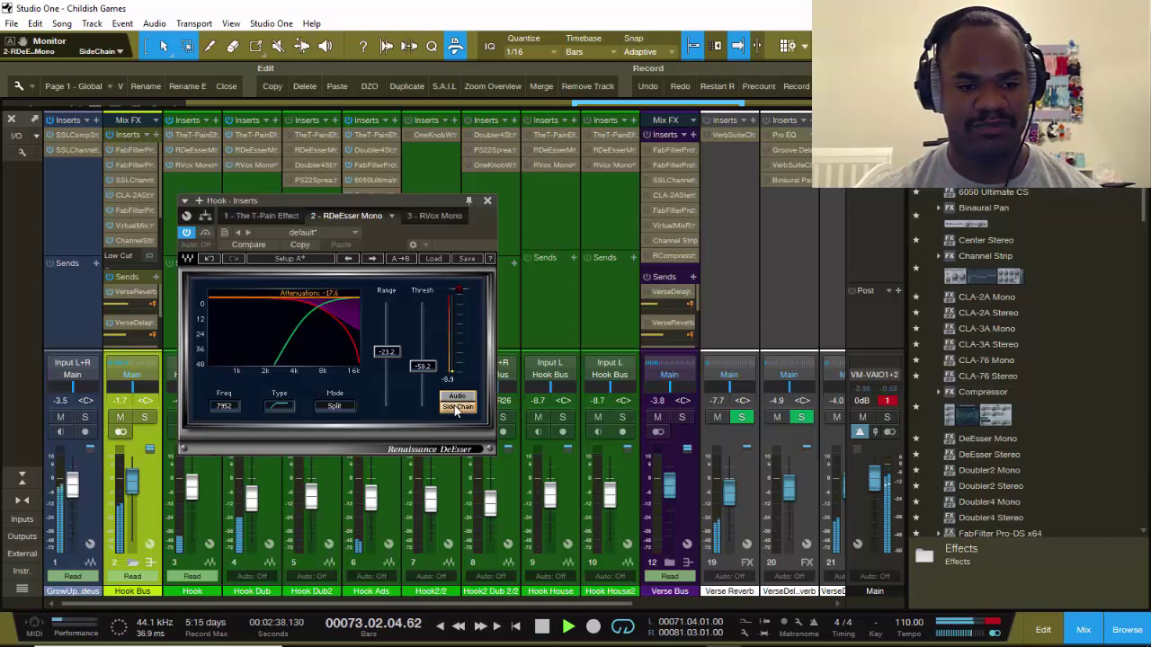
{"action": "key", "text": "space"}
{"action": "key", "text": "space"}
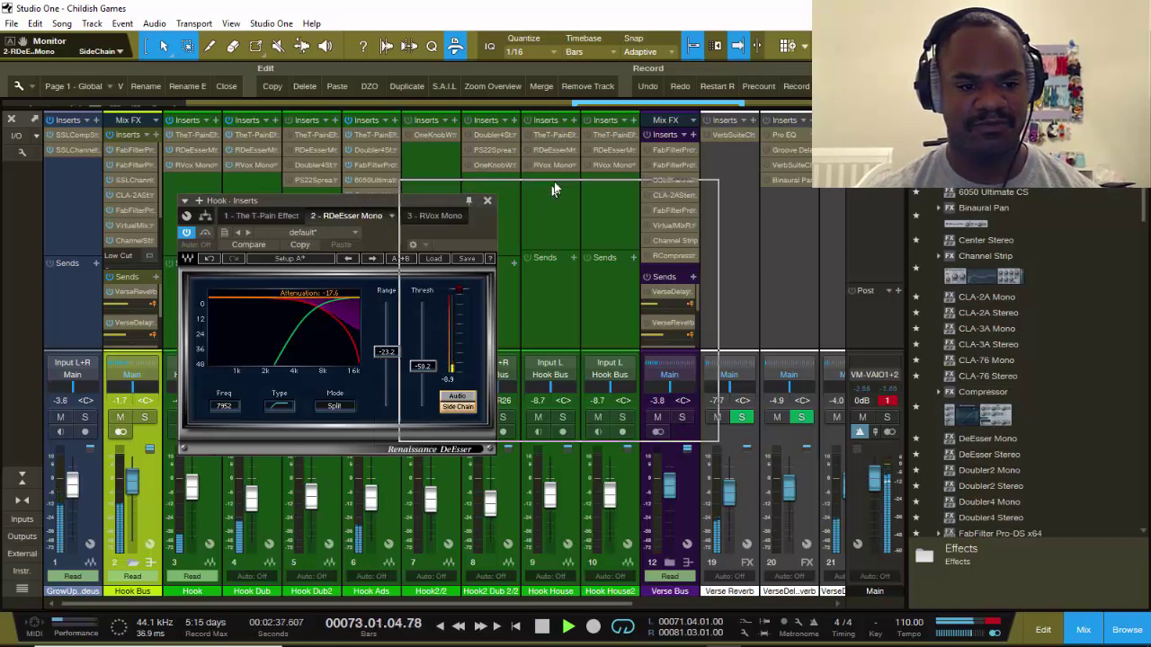
Step: Move the de-esser window clear of the Hook channel, solo that channel, and audition its side-chain signal during playback
{"action": "left_click_drag", "start_coordinate": [270, 201], "coordinate": [497, 181]}
{"action": "key", "text": "space"}
{"action": "left_click", "coordinate": [204, 418]}
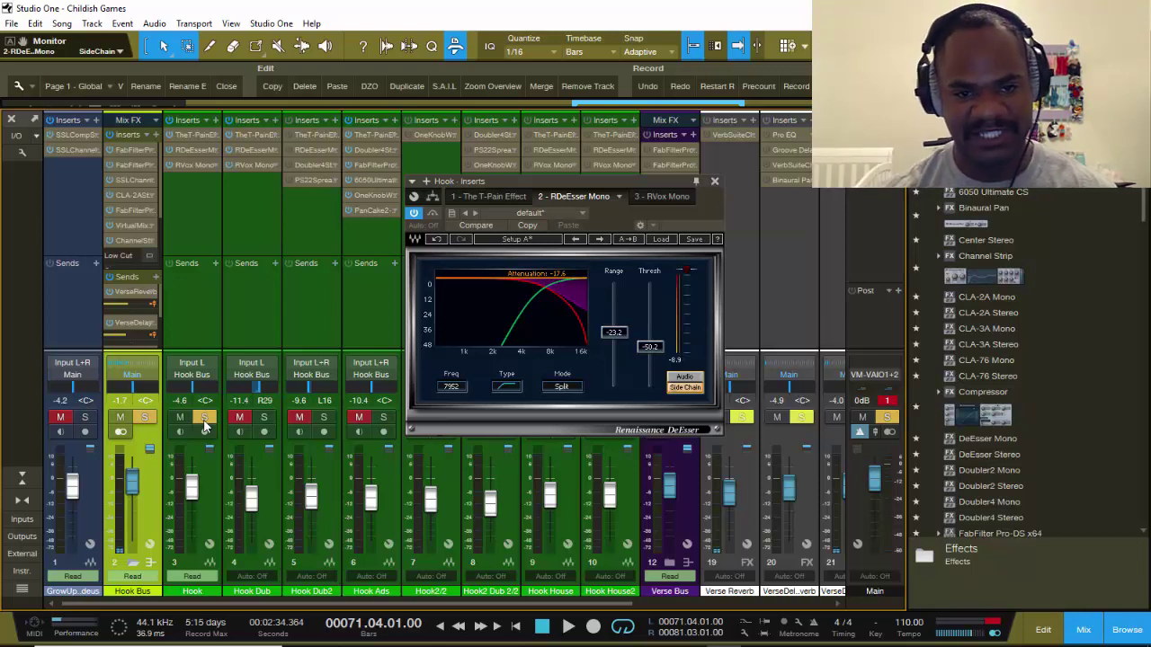
{"action": "key", "text": "space"}
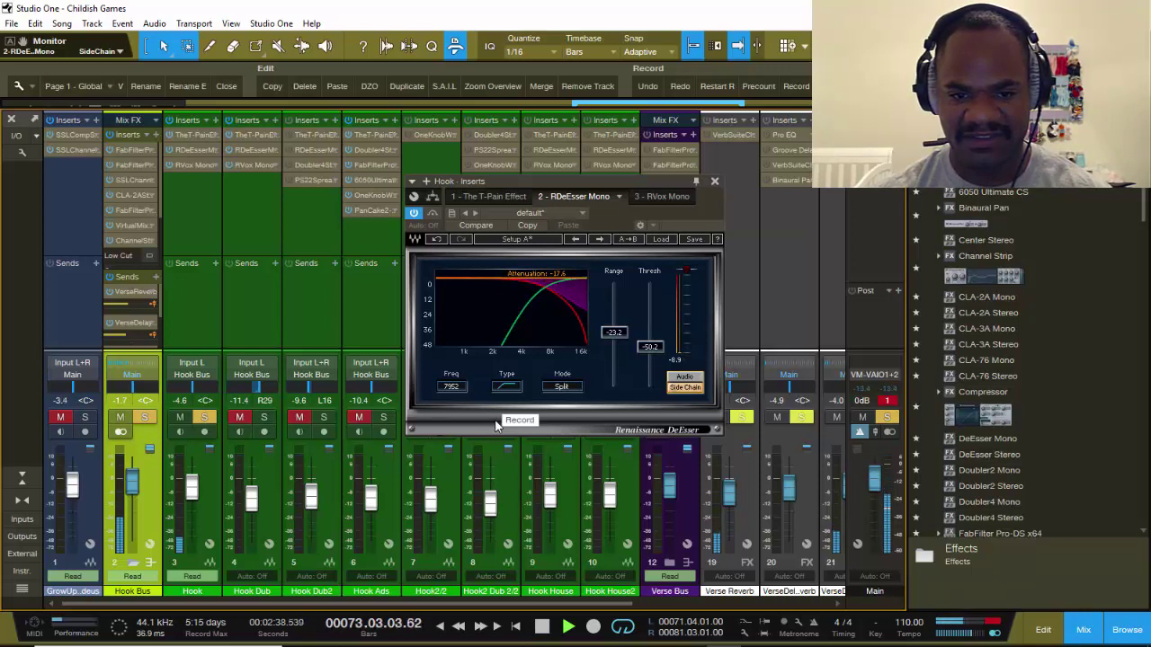
{"action": "key", "text": "space"}
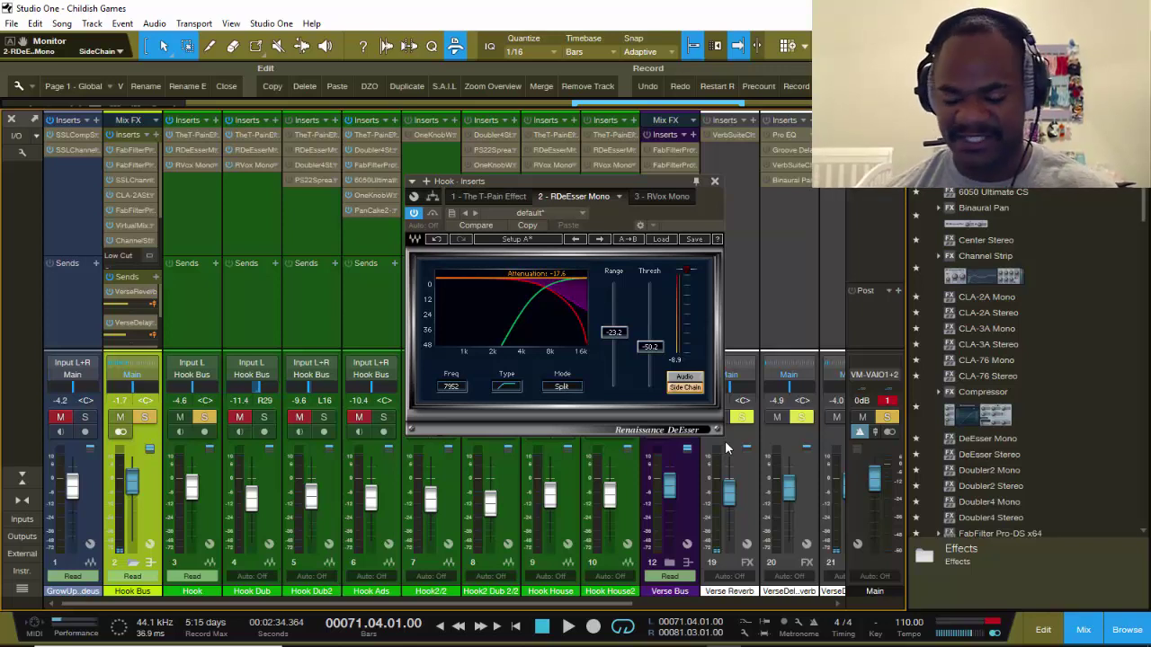
{"action": "key", "text": "space"}
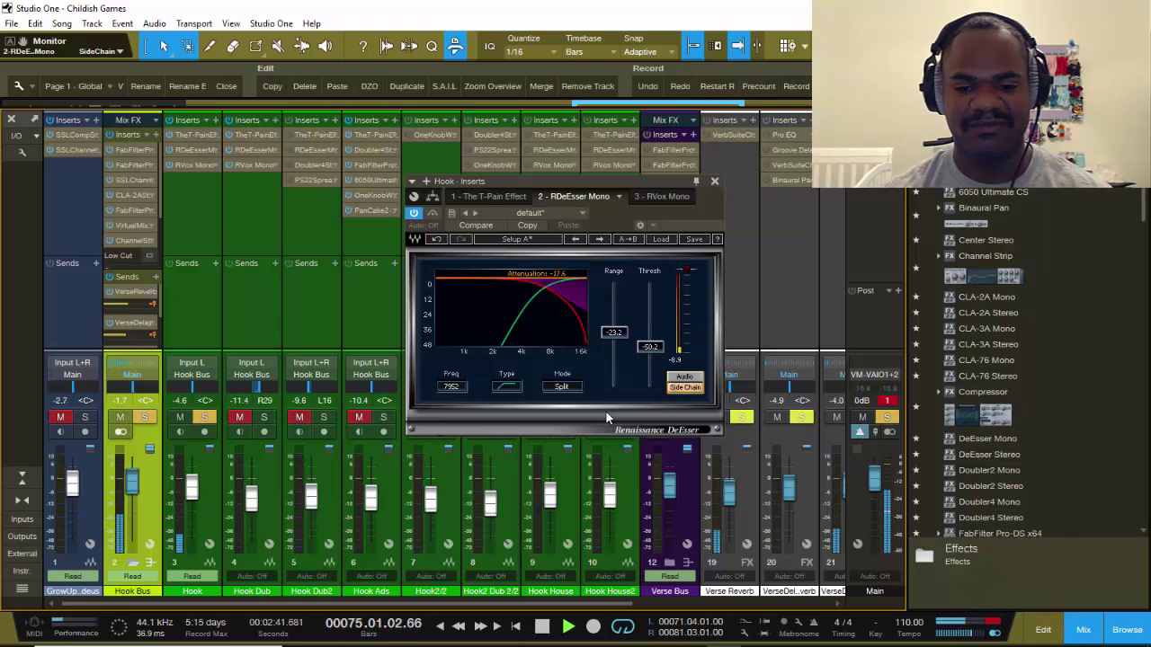
{"action": "key", "text": "space"}
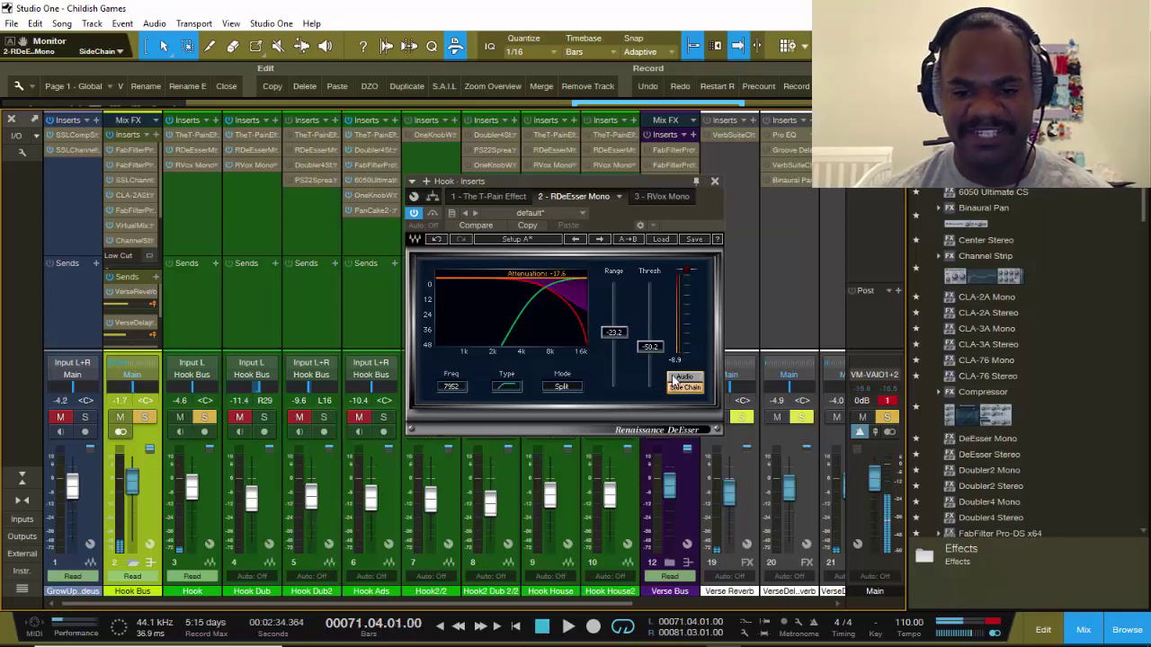
Step: Return the RDeEsser's monitoring to Audio and compare the soloed hook vocal with the de-esser active and bypassed
{"action": "left_click", "coordinate": [680, 378]}
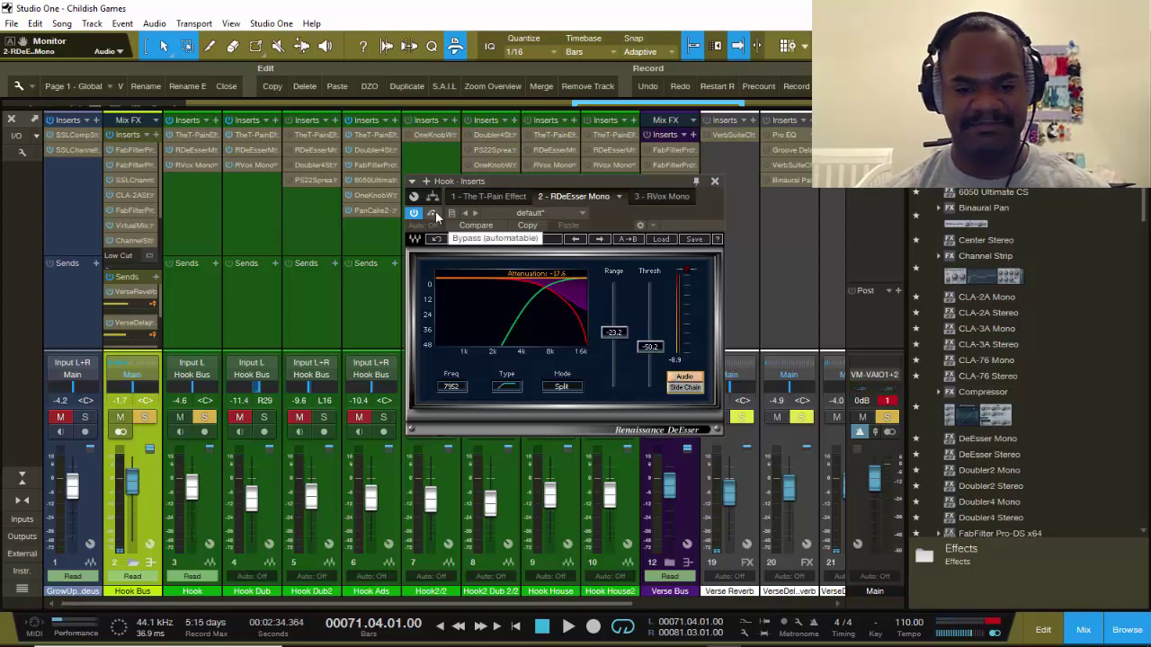
{"action": "key", "text": "space"}
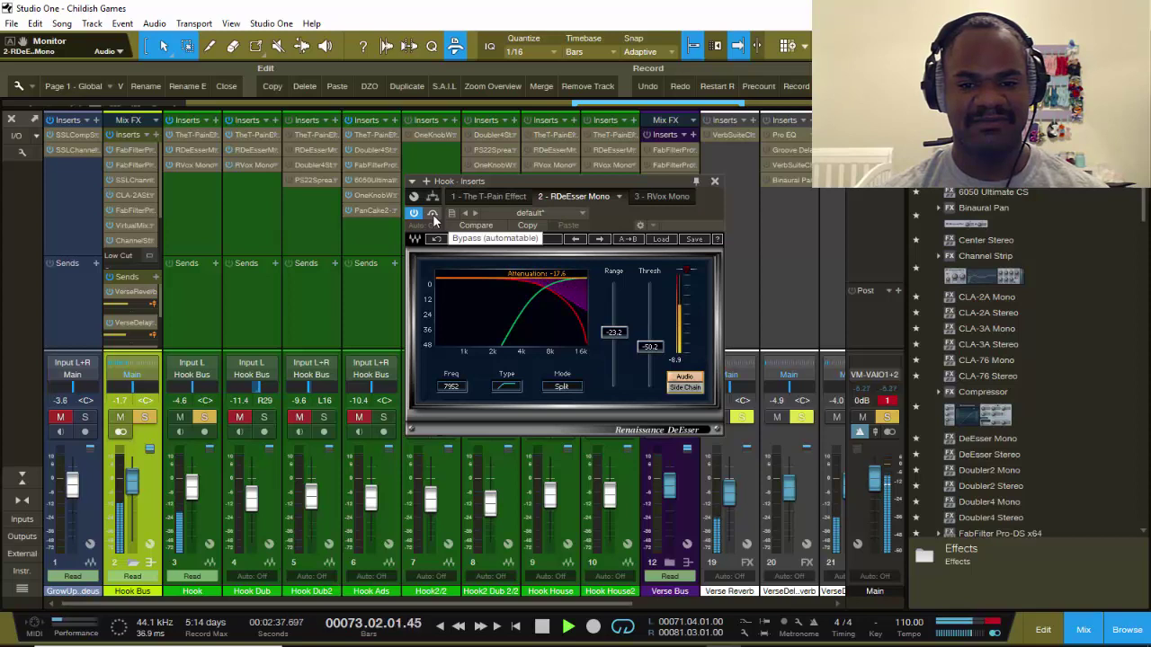
{"action": "key", "text": "space"}
{"action": "left_click", "coordinate": [432, 214]}
{"action": "key", "text": "space"}
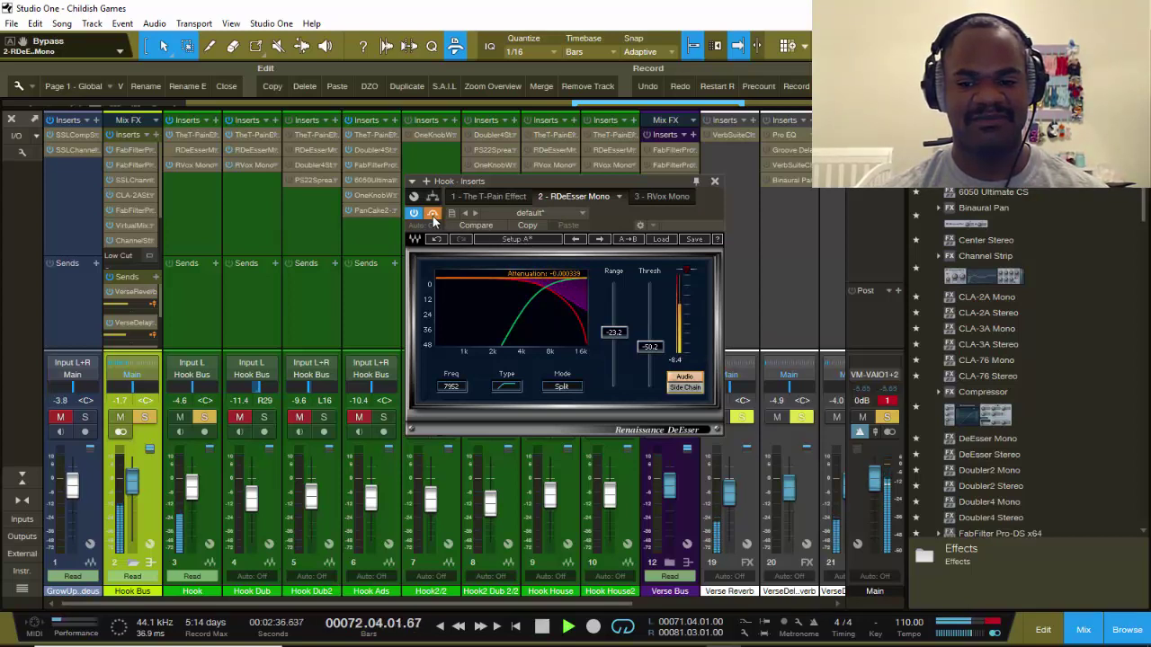
{"action": "key", "text": "space"}
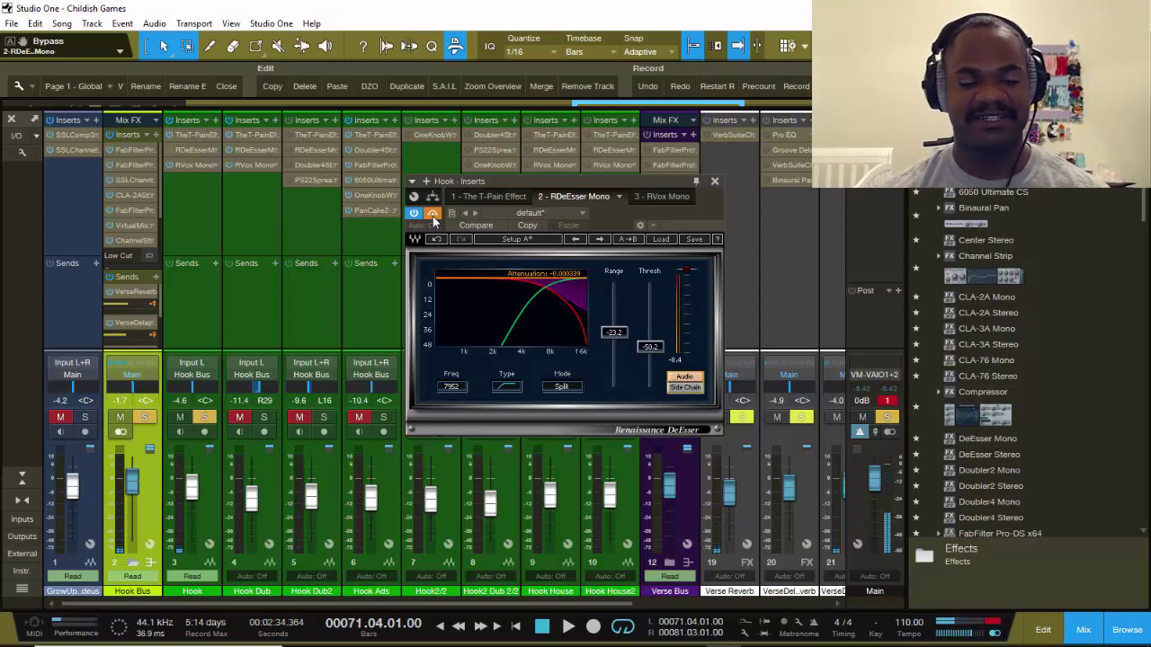
{"action": "key", "text": "space"}
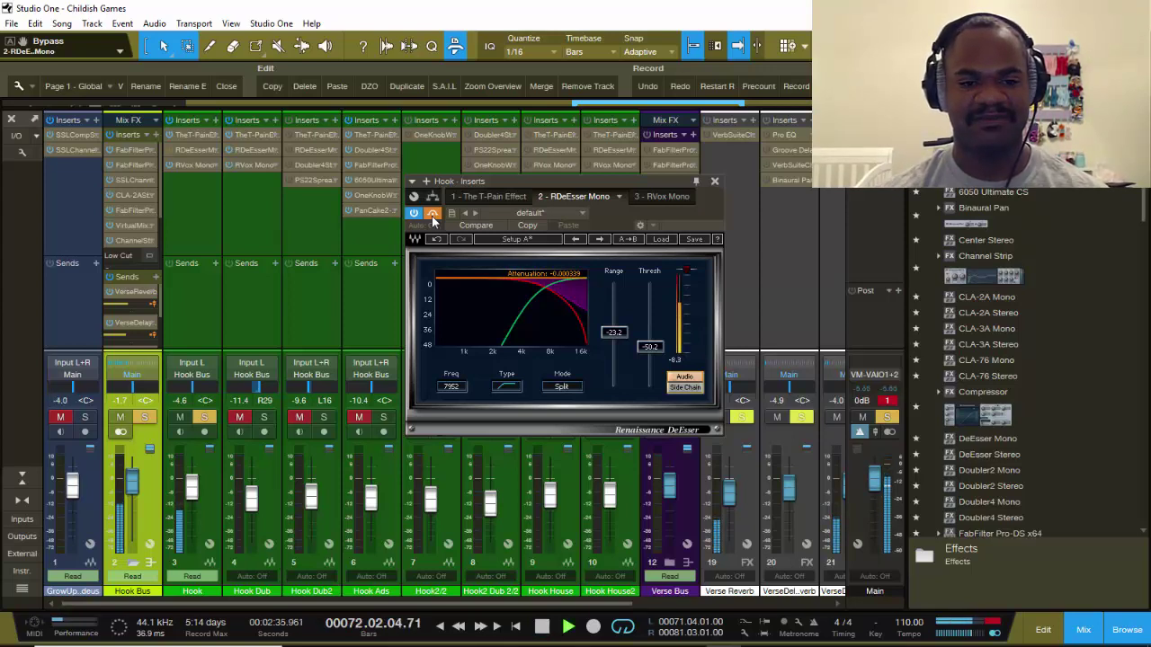
{"action": "key", "text": "space"}
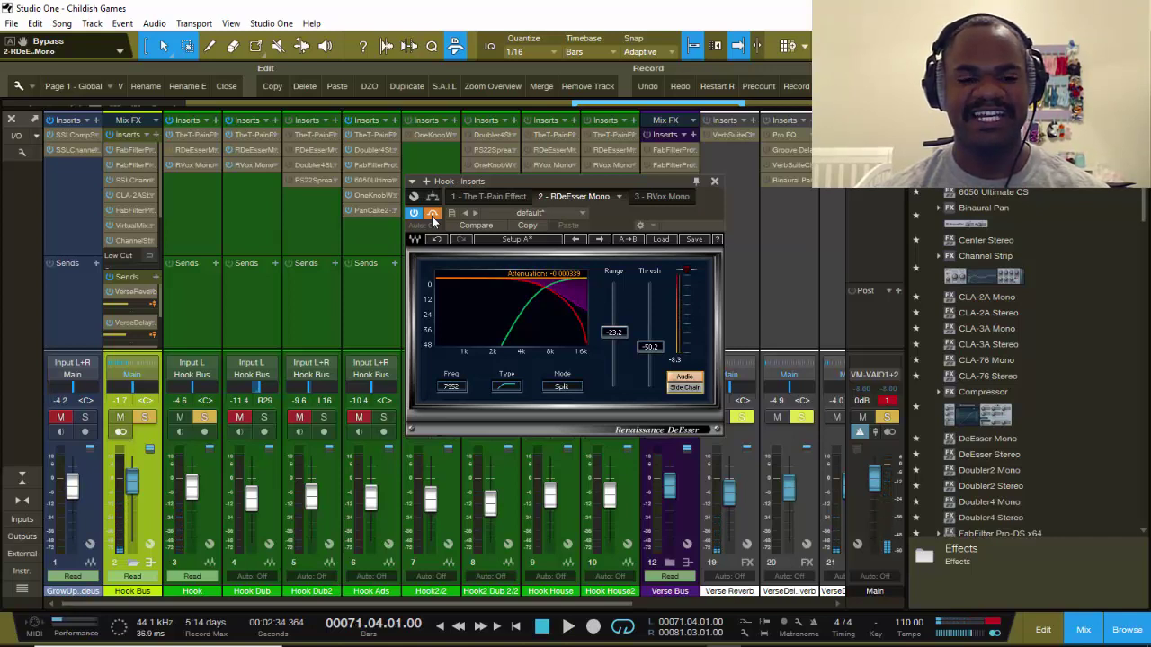
{"action": "key", "text": "space"}
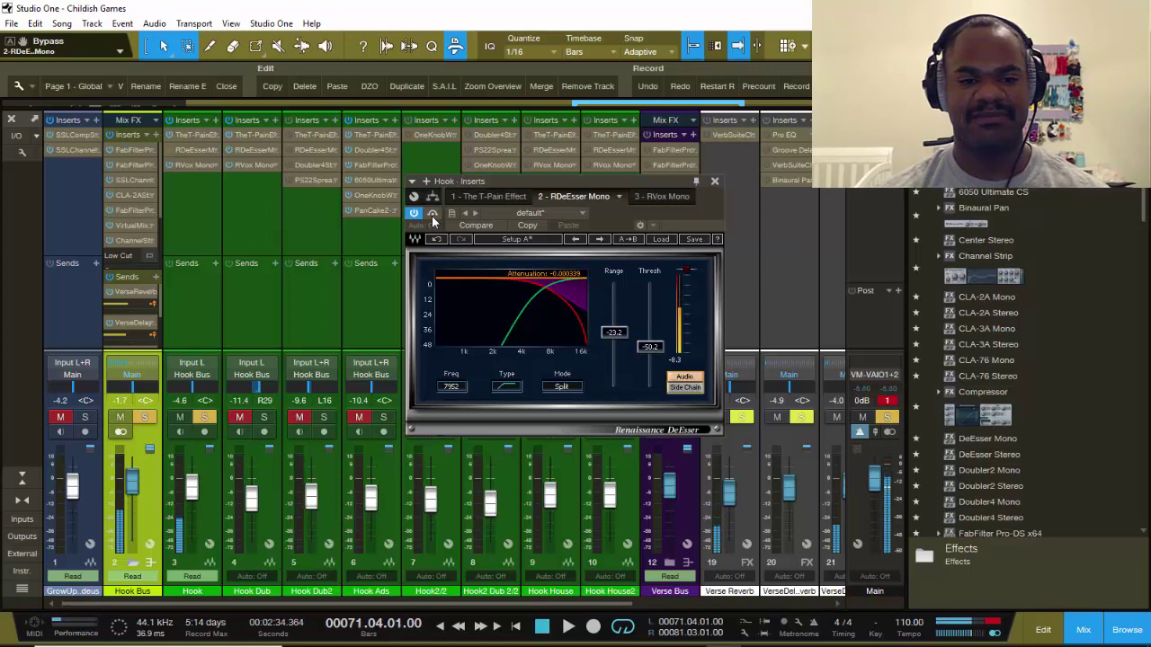
{"action": "left_click", "coordinate": [432, 217]}
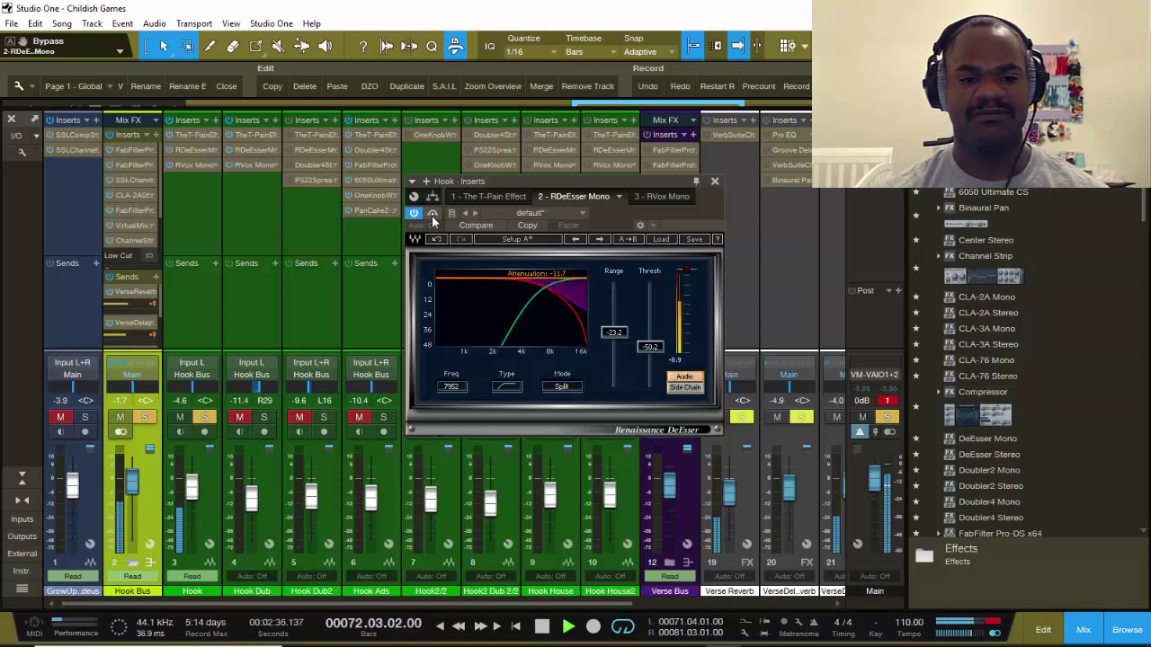
{"action": "key", "text": "space"}
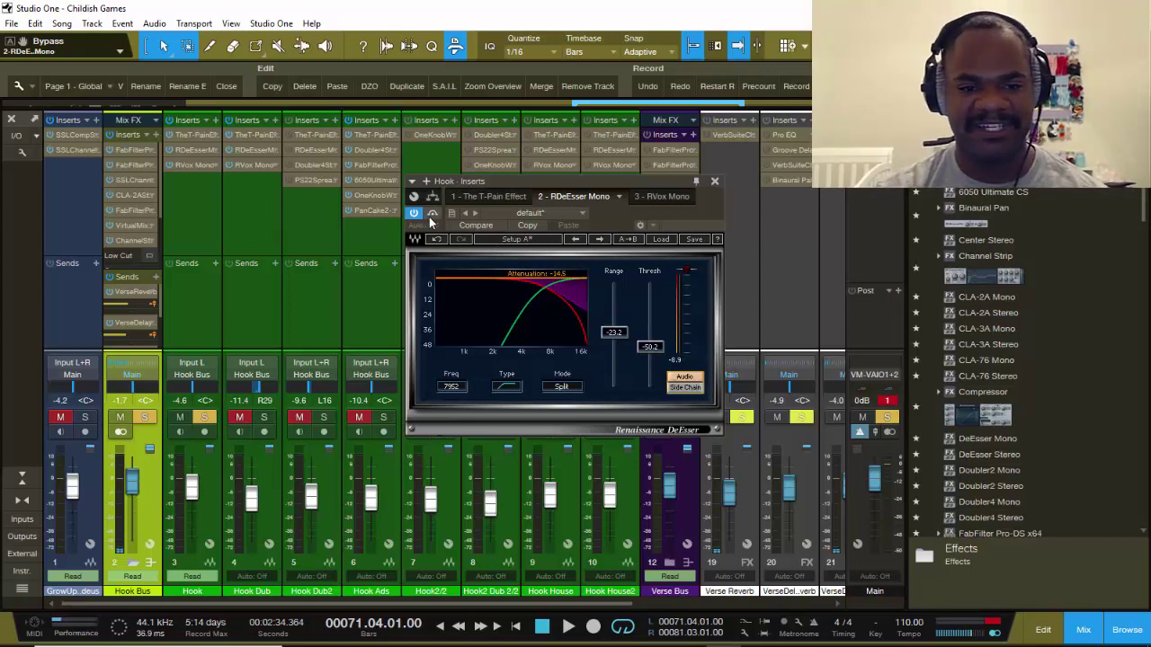
Step: Repeat the RDeEsser bypass comparison on the soloed Hook channel, leave the de-esser active, and close its window
{"action": "key", "text": "space"}
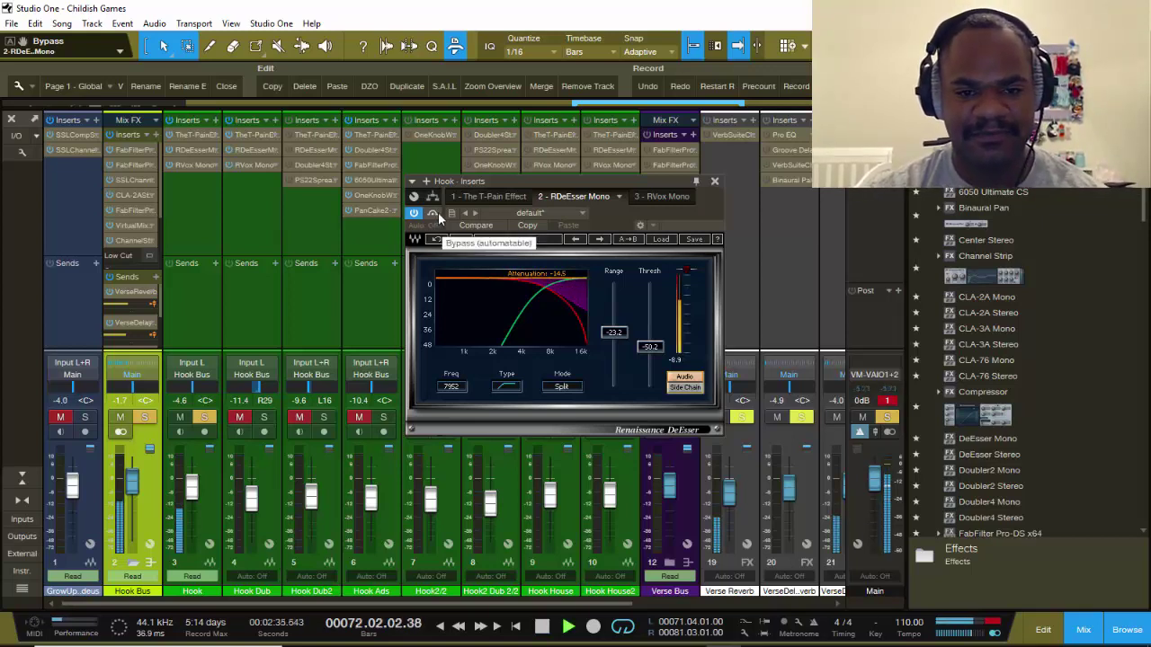
{"action": "key", "text": "space"}
{"action": "left_click", "coordinate": [438, 213]}
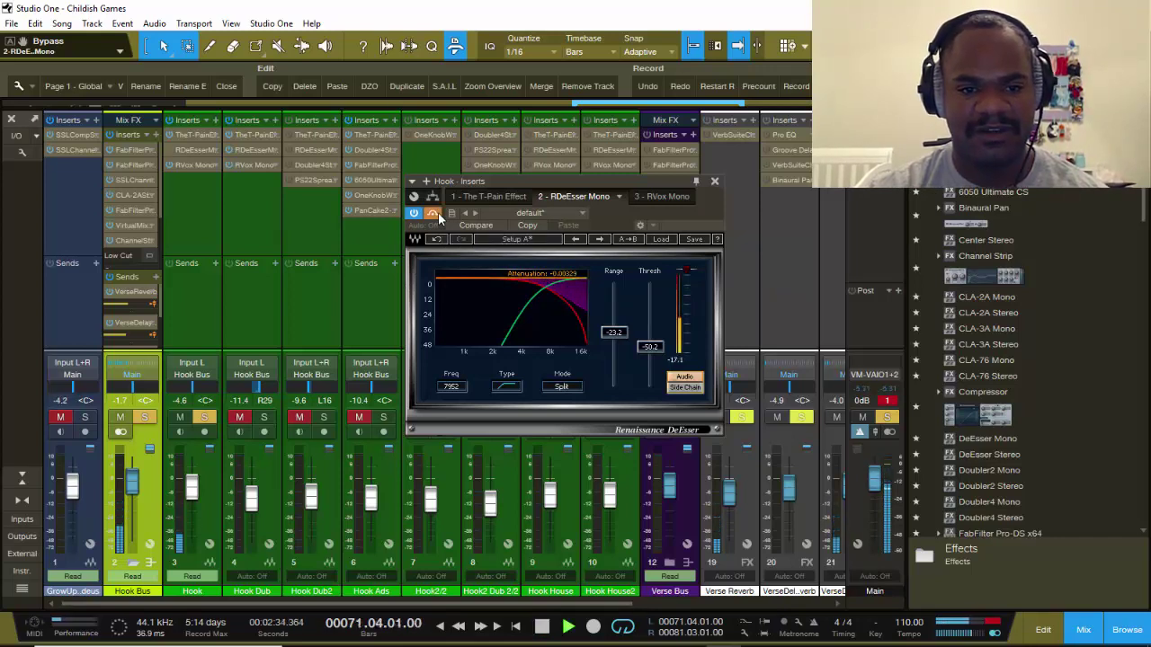
{"action": "key", "text": "space"}
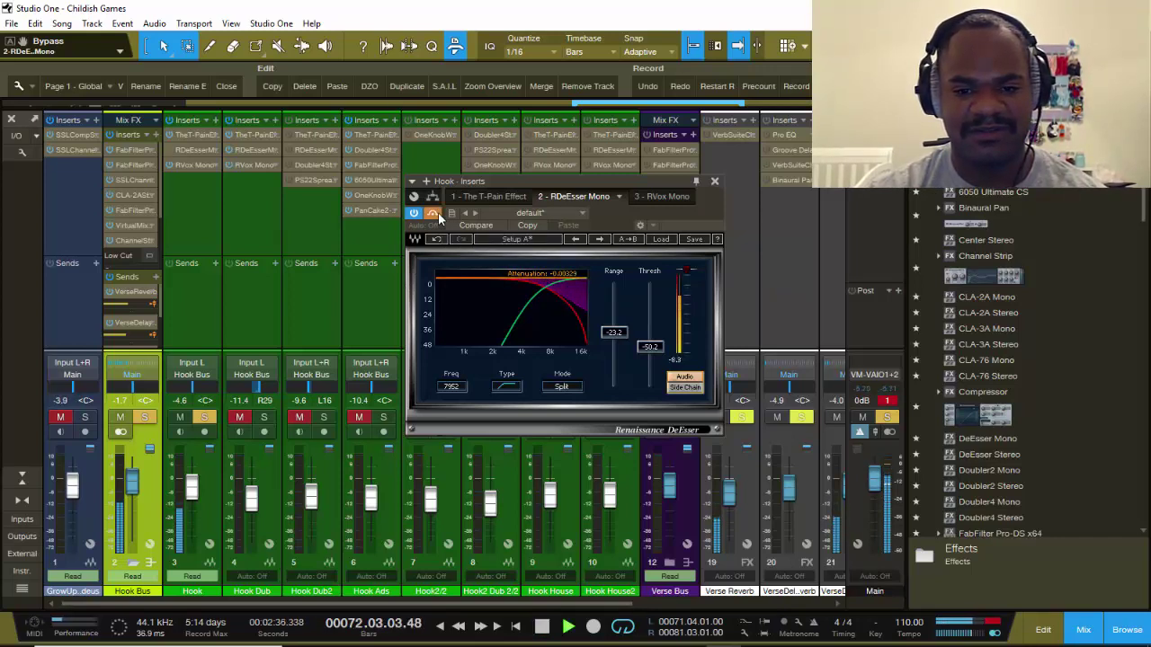
{"action": "key", "text": "space"}
{"action": "left_click", "coordinate": [438, 212]}
{"action": "key", "text": "space"}
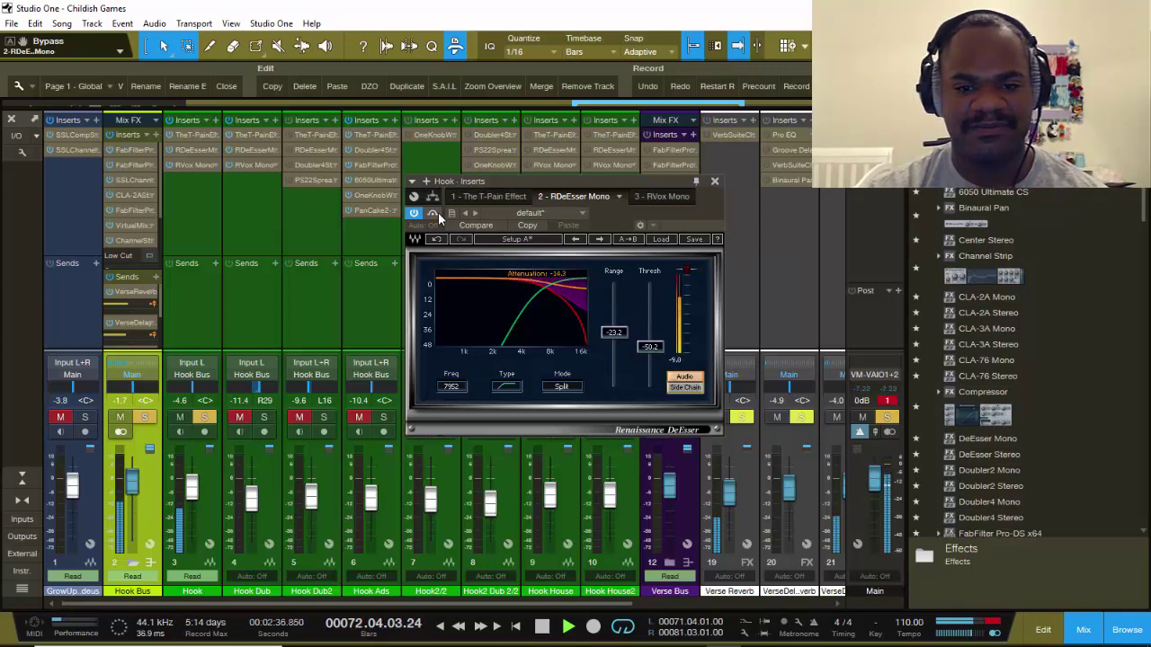
{"action": "key", "text": "space"}
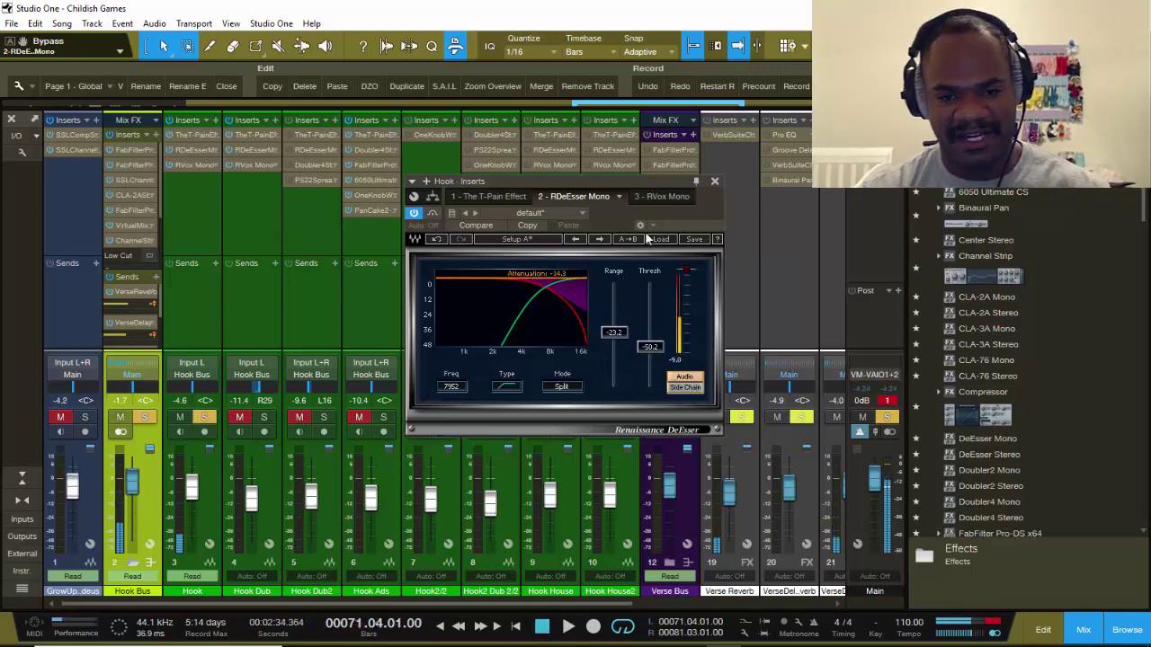
{"action": "left_click", "coordinate": [715, 180]}
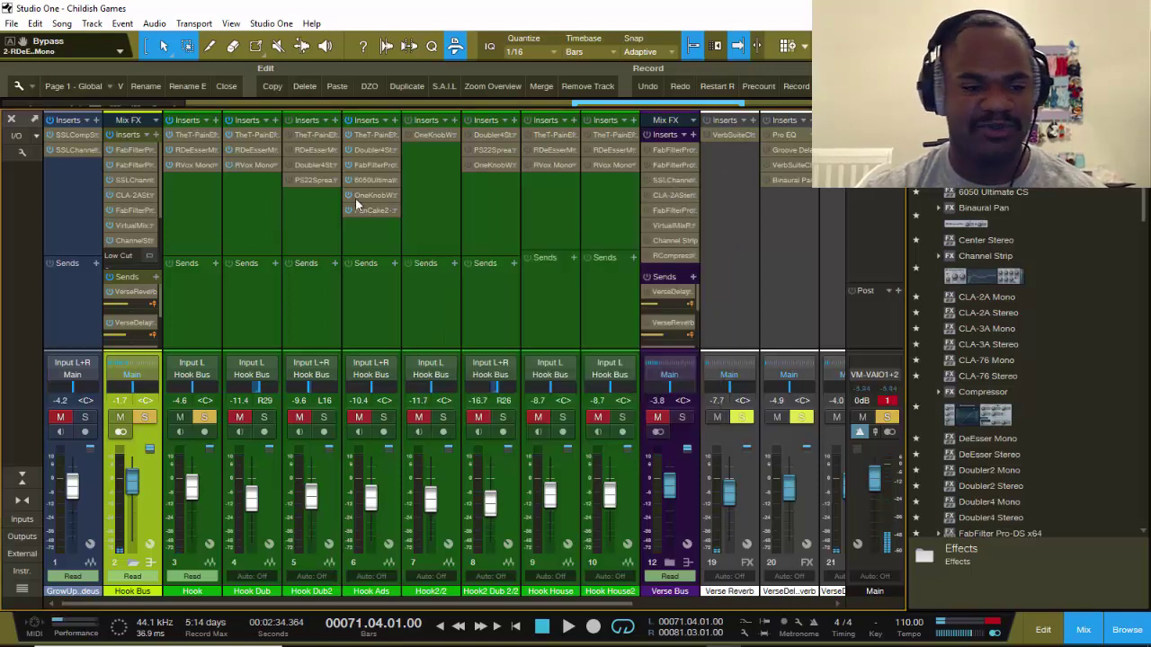
Step: Open the RVox Mono on the Hook channel and audition the vocal with its compression active and bypassed
{"action": "left_click", "coordinate": [183, 165]}
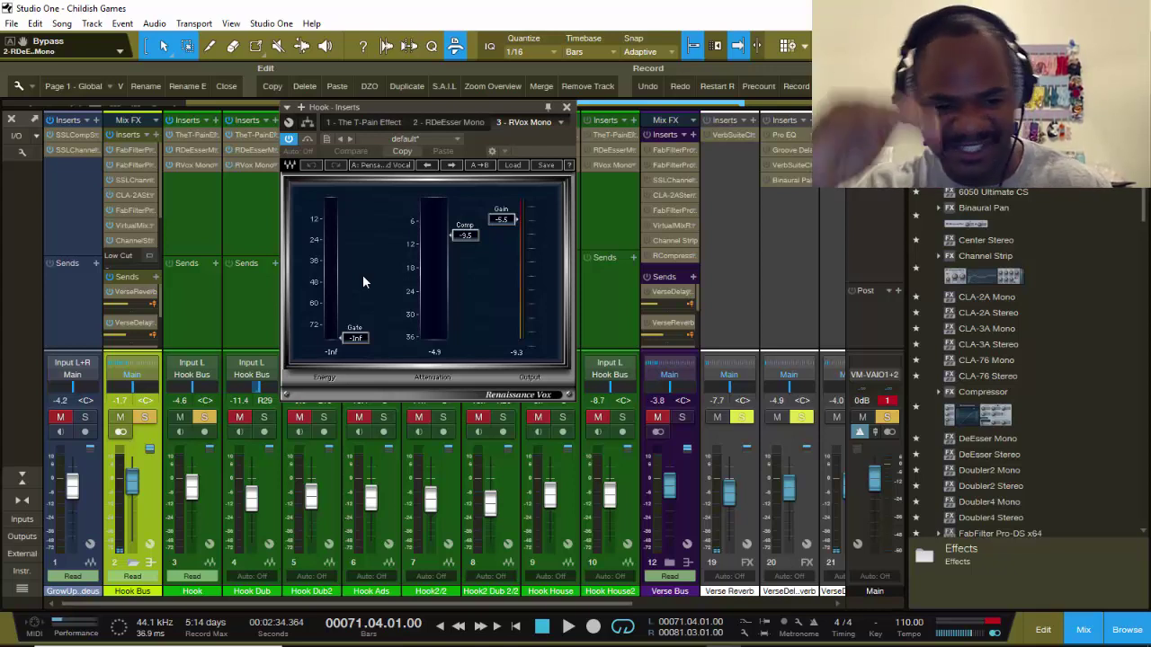
{"action": "key", "text": "space"}
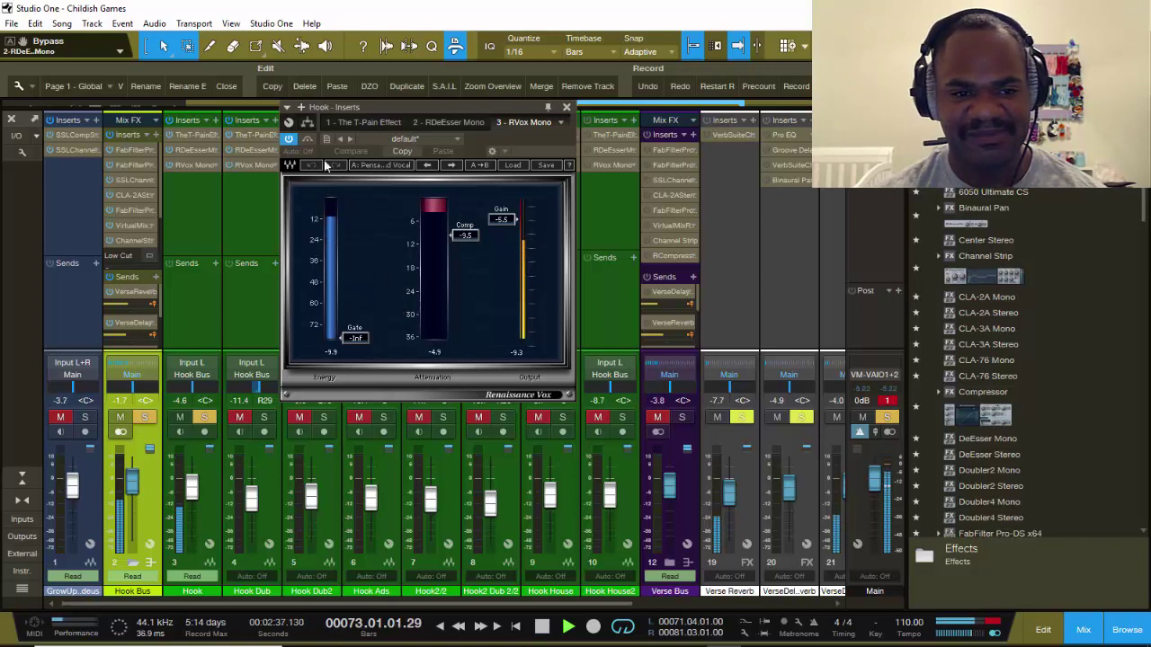
{"action": "key", "text": "space"}
{"action": "left_click", "coordinate": [288, 139]}
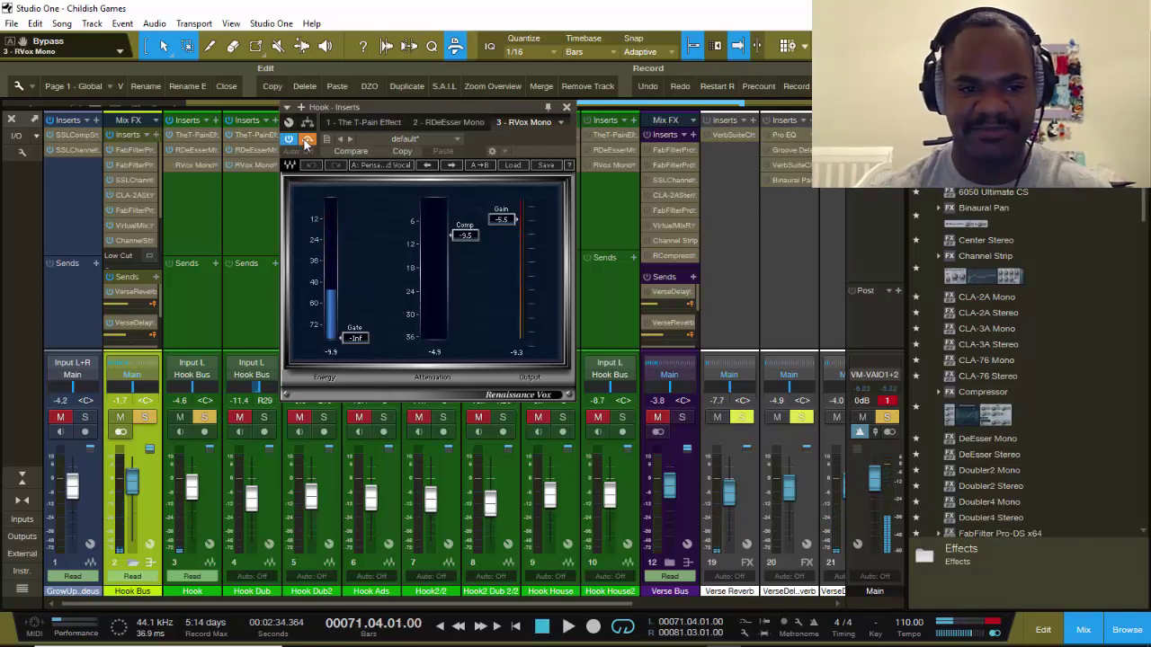
{"action": "key", "text": "space"}
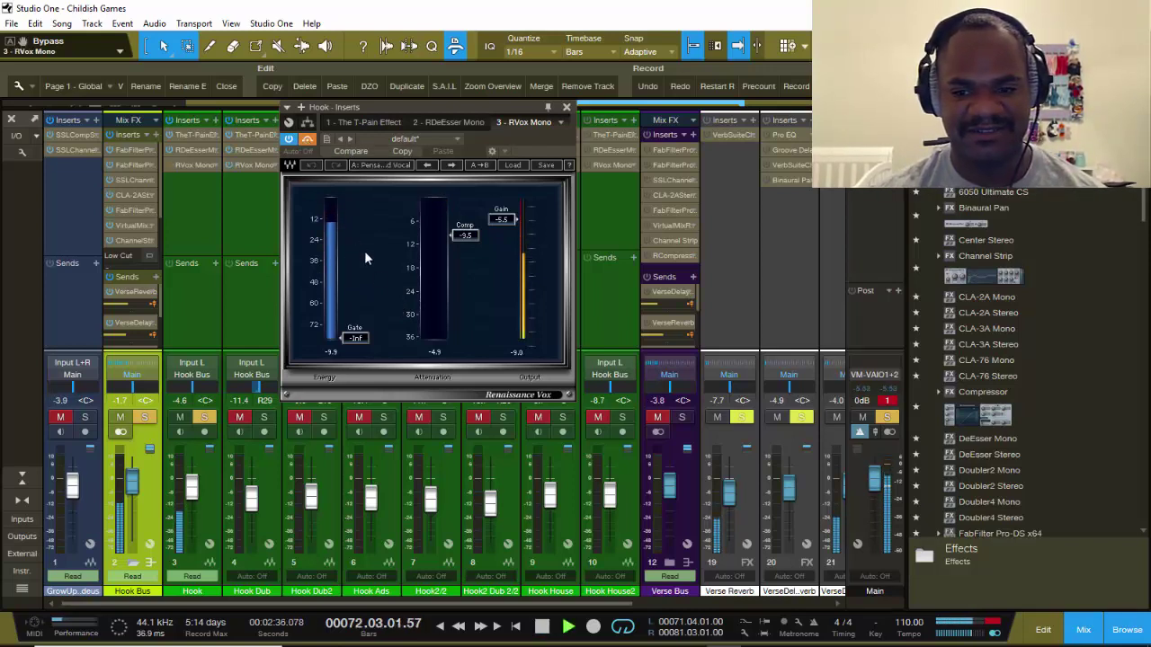
{"action": "key", "text": "space"}
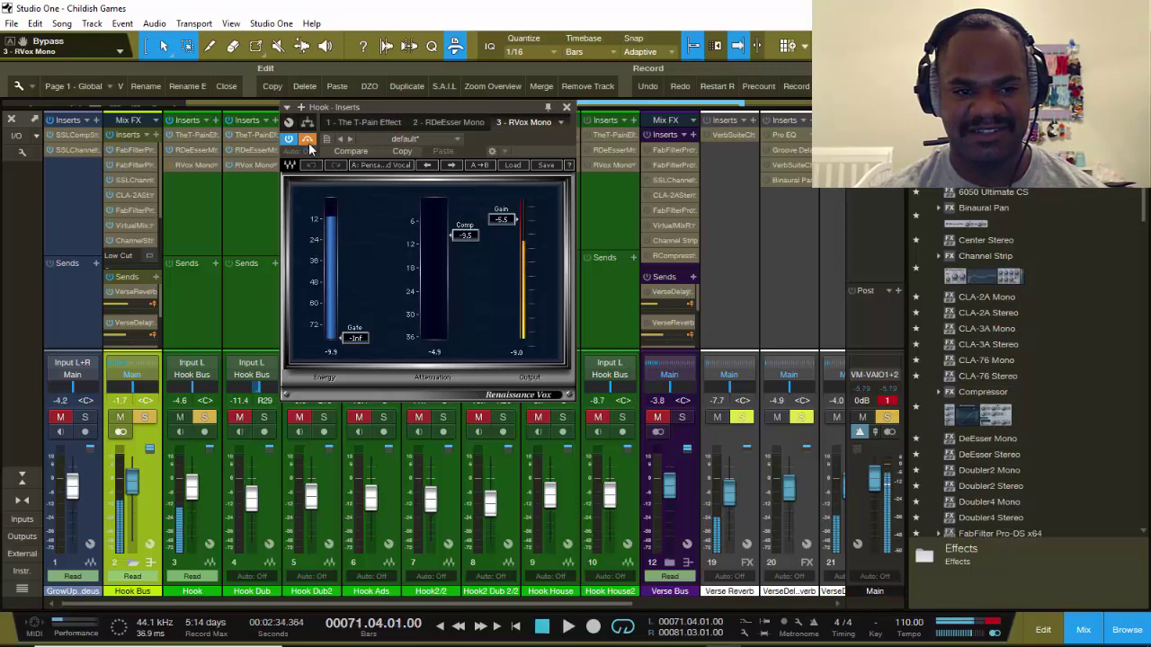
Step: Recheck the hook vocal with RVox alternately active and bypassed, leave it active, and close the plug-in
{"action": "key", "text": "space"}
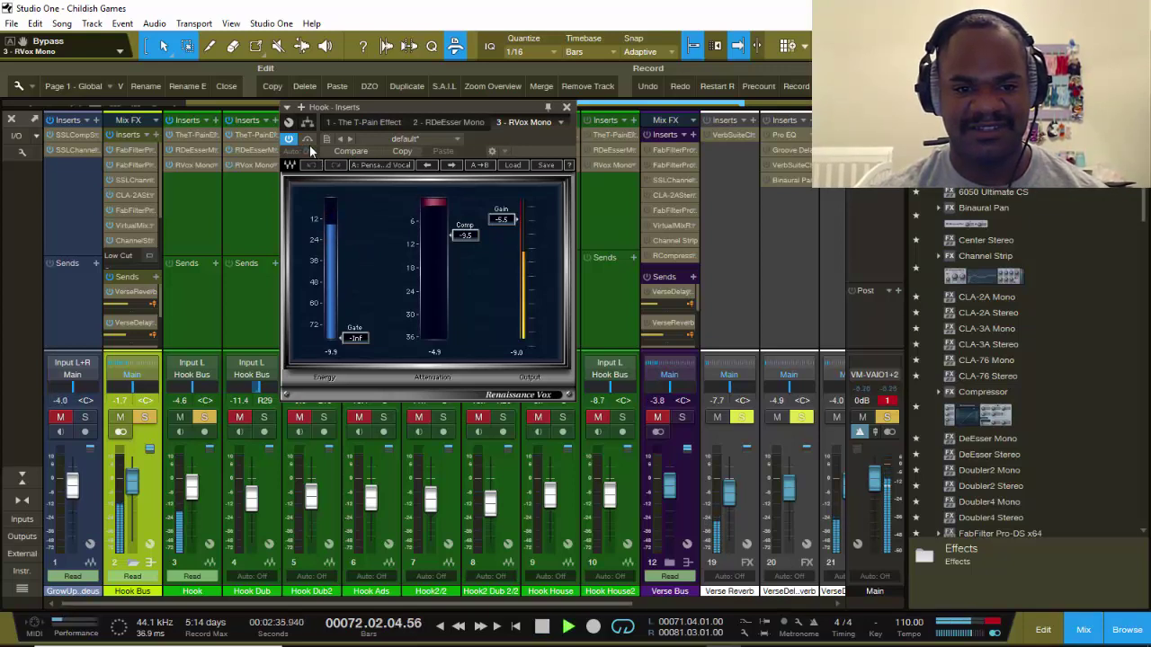
{"action": "key", "text": "space"}
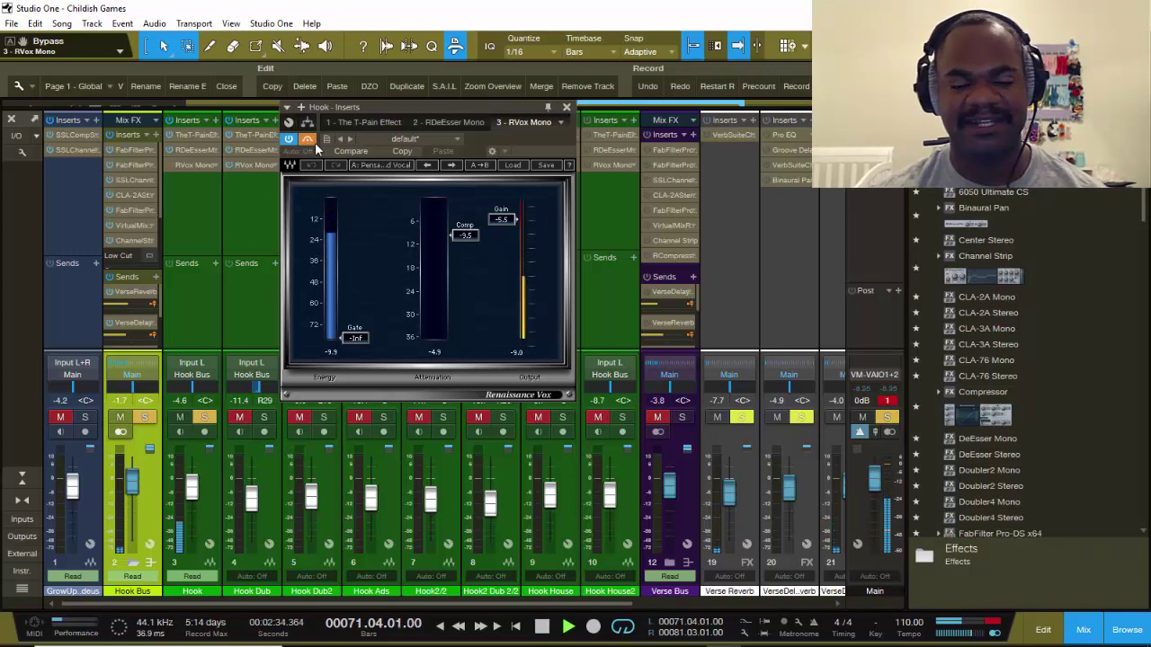
{"action": "key", "text": "space"}
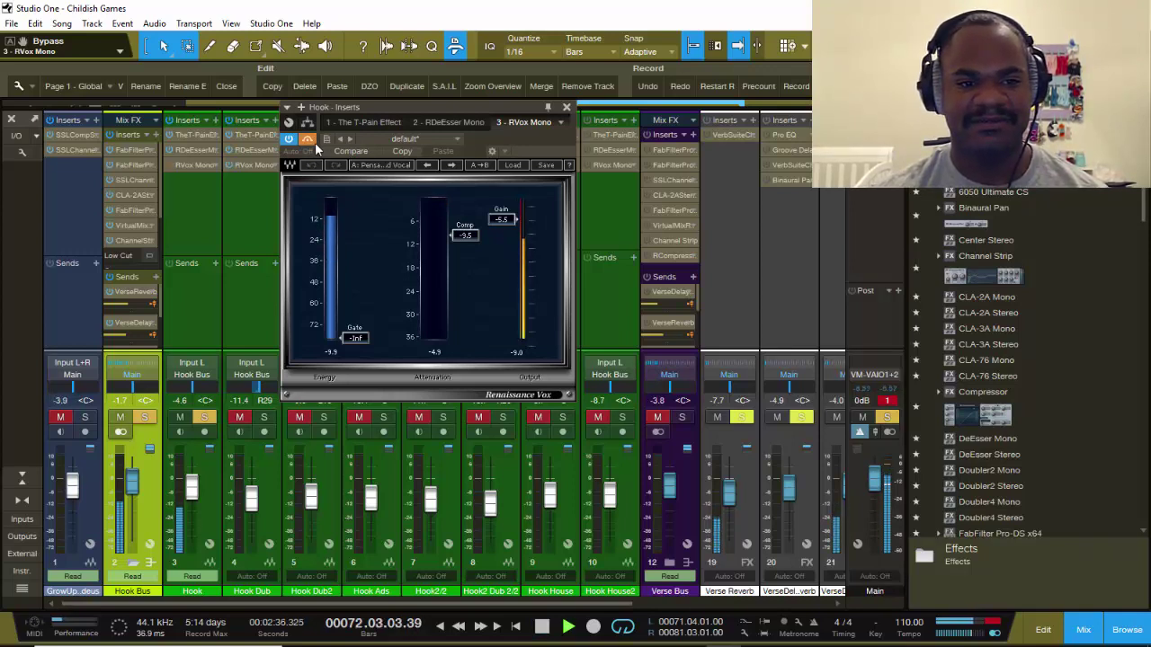
{"action": "key", "text": "space"}
{"action": "key", "text": "space"}
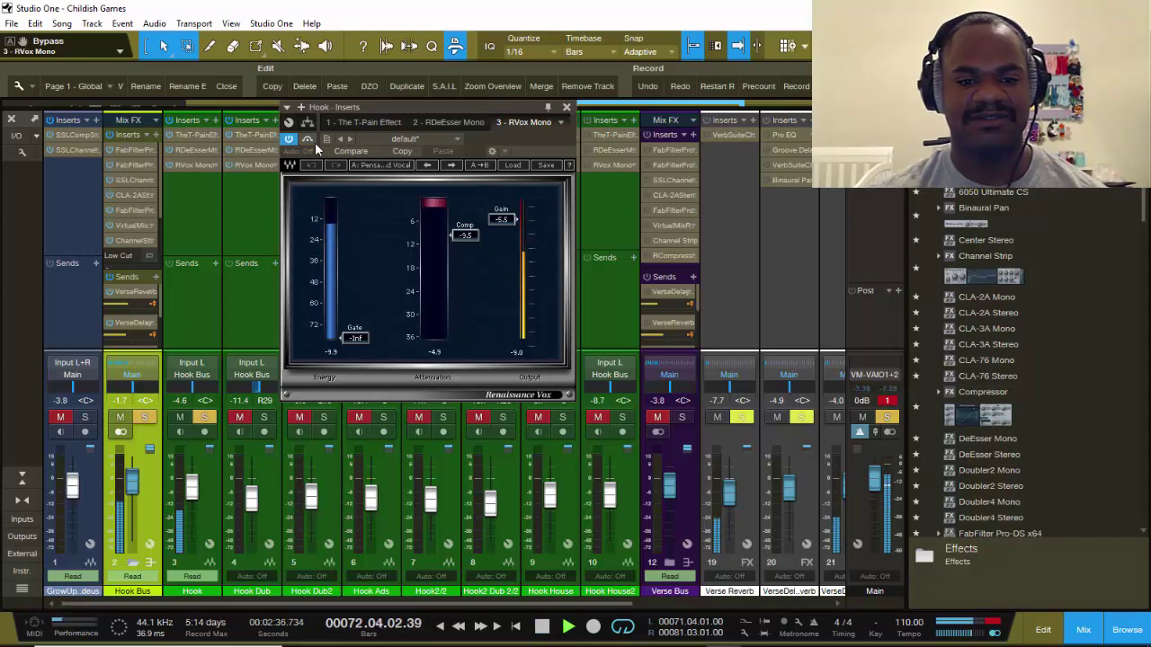
{"action": "left_click", "coordinate": [567, 106]}
{"action": "key", "text": "space"}
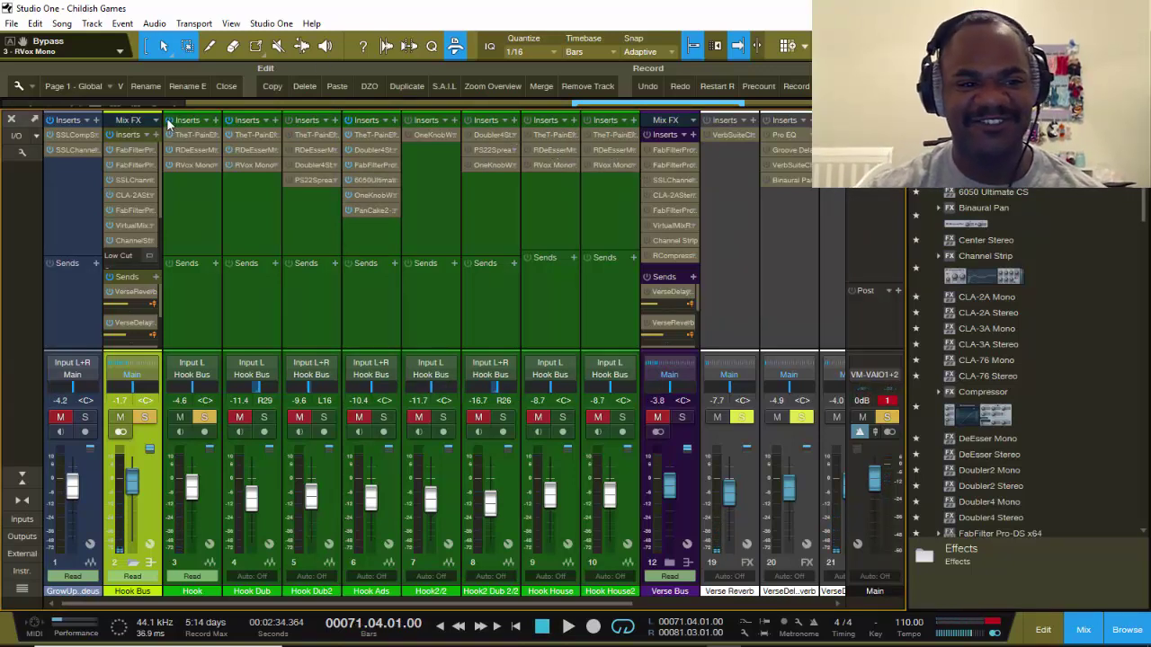
Step: Play the soloed hook vocal and unsolo the Hook channel to hear it in the full mix
{"action": "key", "text": "space"}
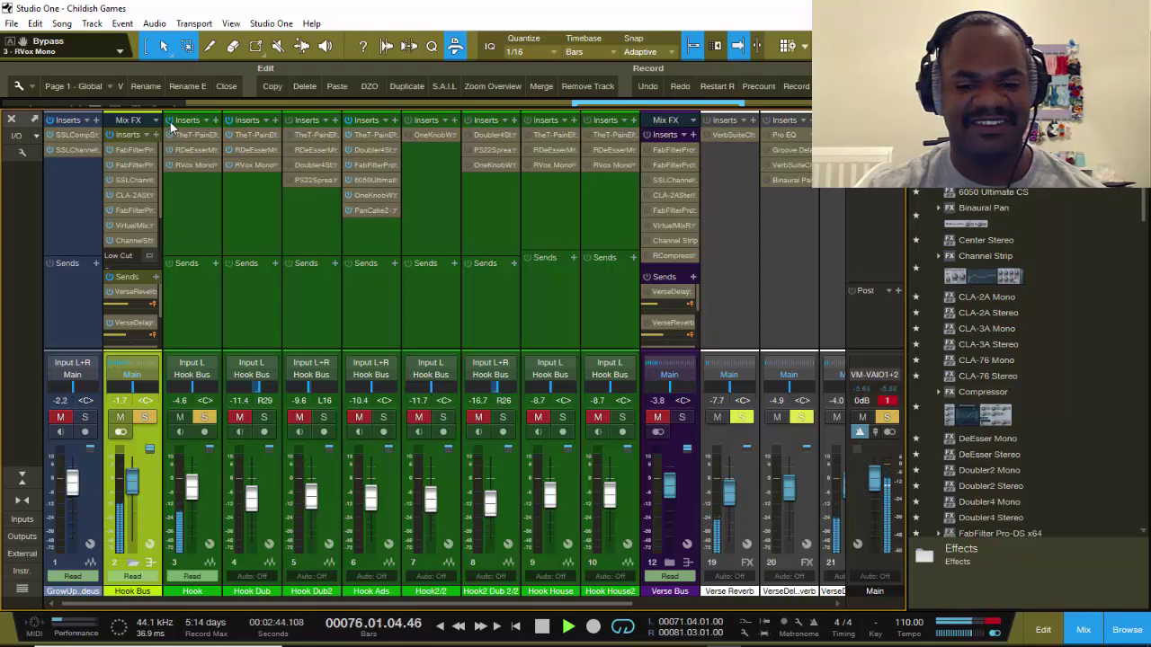
{"action": "left_click", "coordinate": [206, 418]}
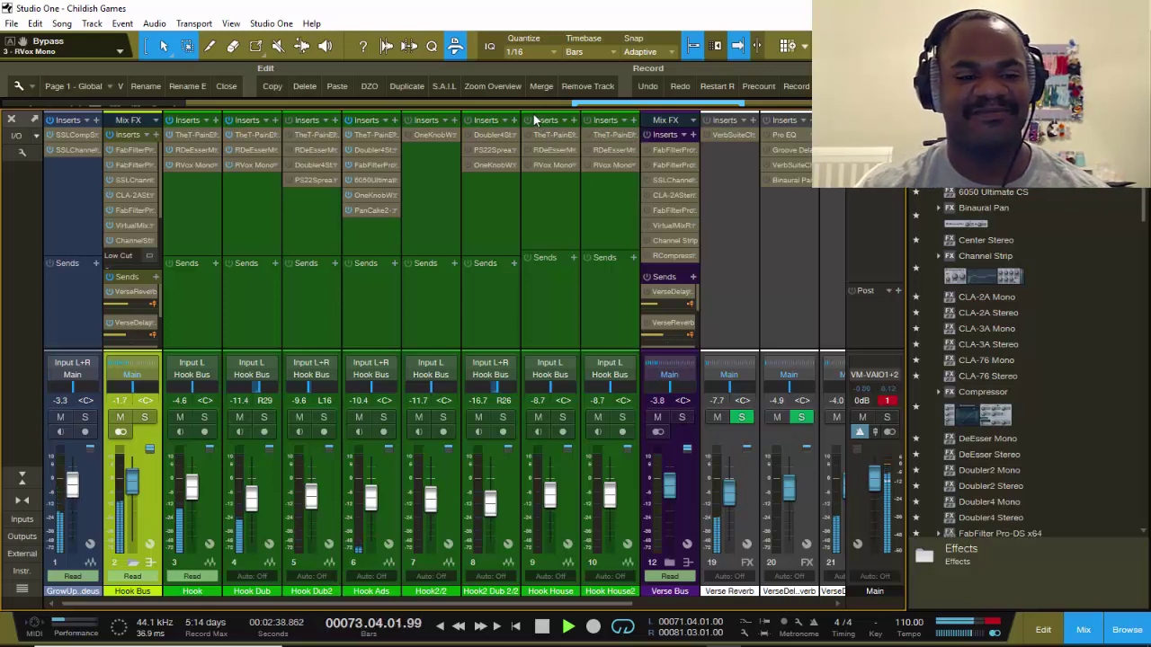
Step: Stop playback, inspect the band settings in the Hook Bus's second FabFilter Pro-Q 2, and close the EQ
{"action": "key", "text": "space"}
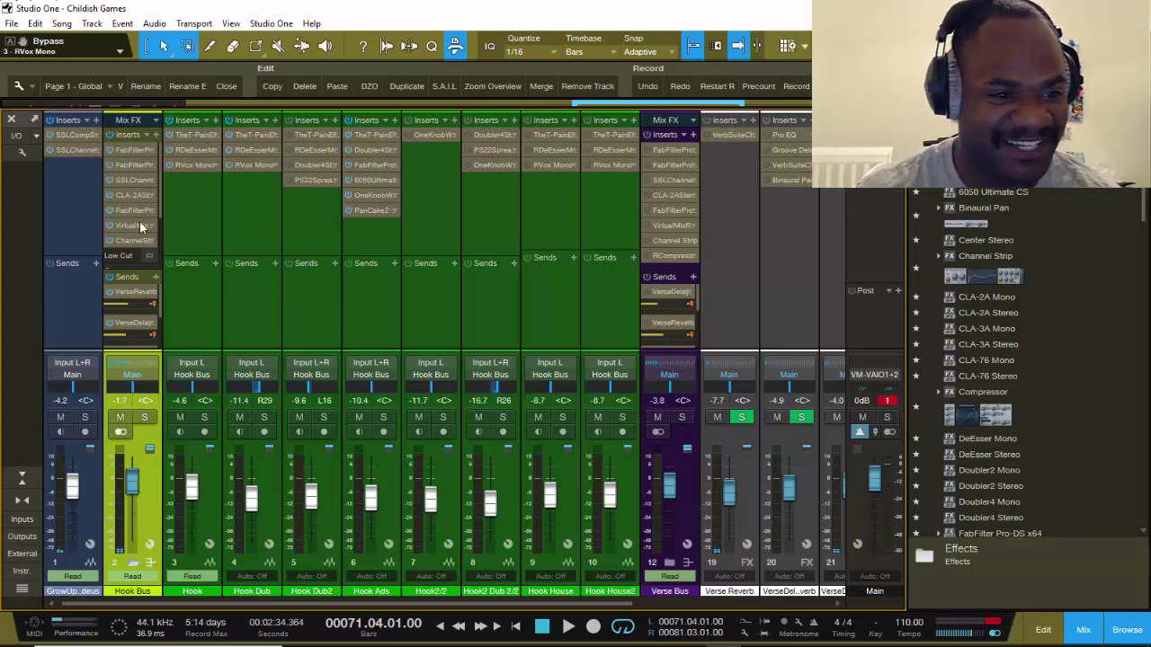
{"action": "left_click", "coordinate": [132, 166]}
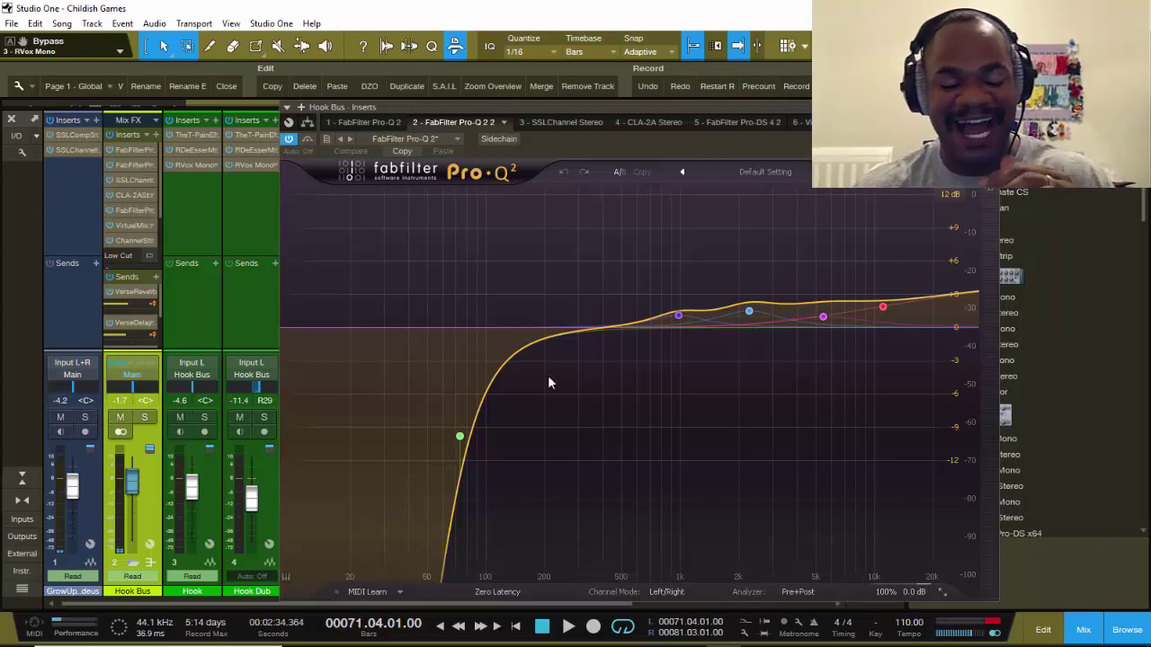
{"action": "mouse_move", "coordinate": [882, 313]}
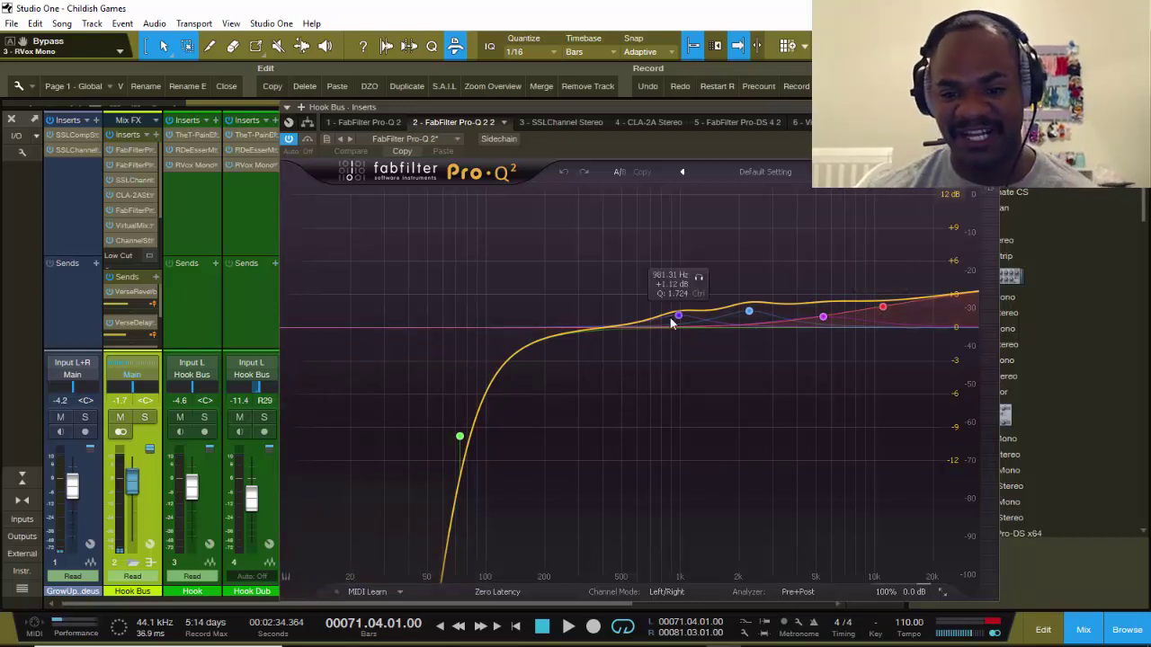
{"action": "mouse_move", "coordinate": [754, 318]}
{"action": "mouse_move", "coordinate": [676, 316]}
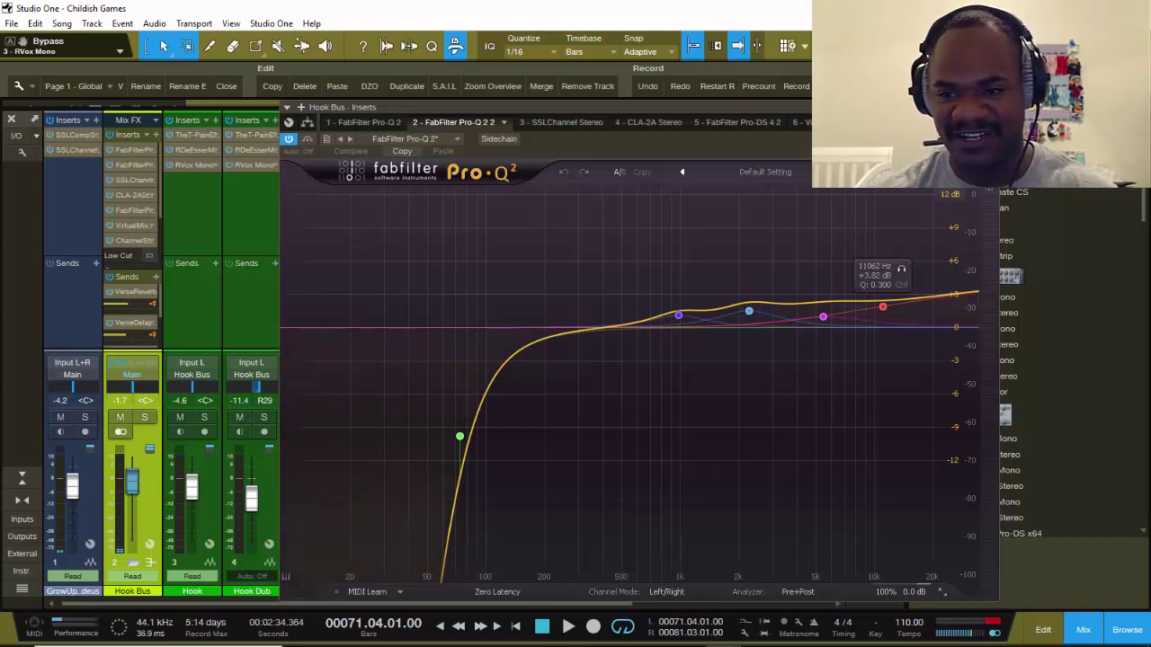
{"action": "left_click", "coordinate": [993, 107]}
Step: Open the SSLChannel Stereo on the Hook Bus, reposition its window to fit the whole plug-in, and examine its EQ settings
{"action": "left_click", "coordinate": [130, 182]}
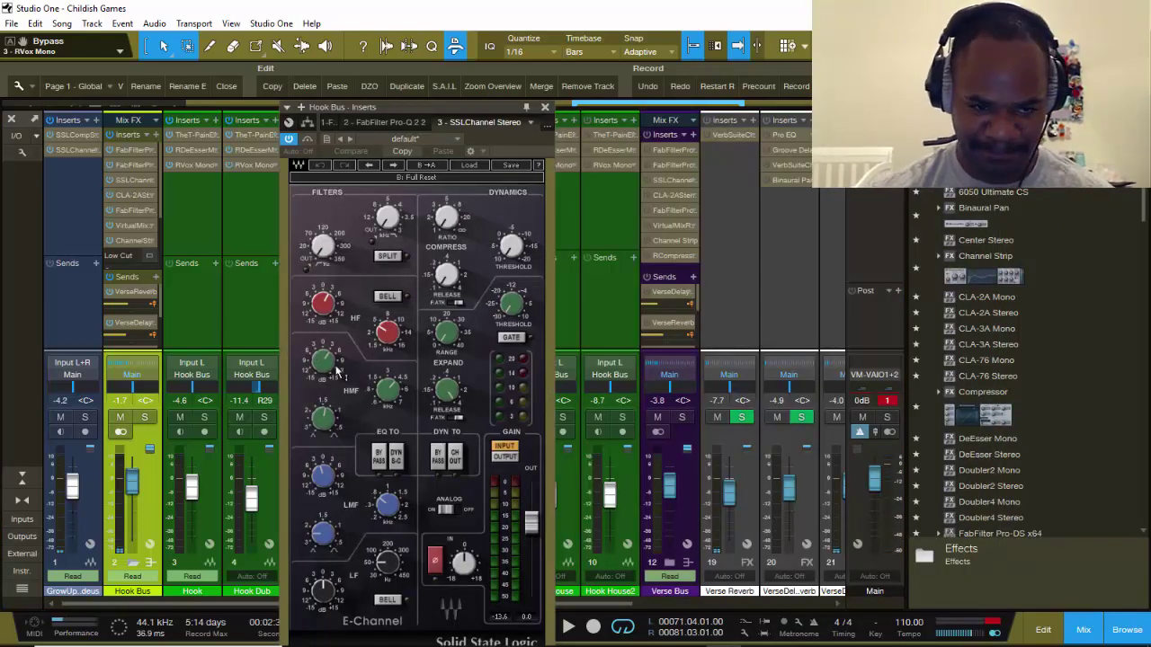
{"action": "mouse_move", "coordinate": [338, 370]}
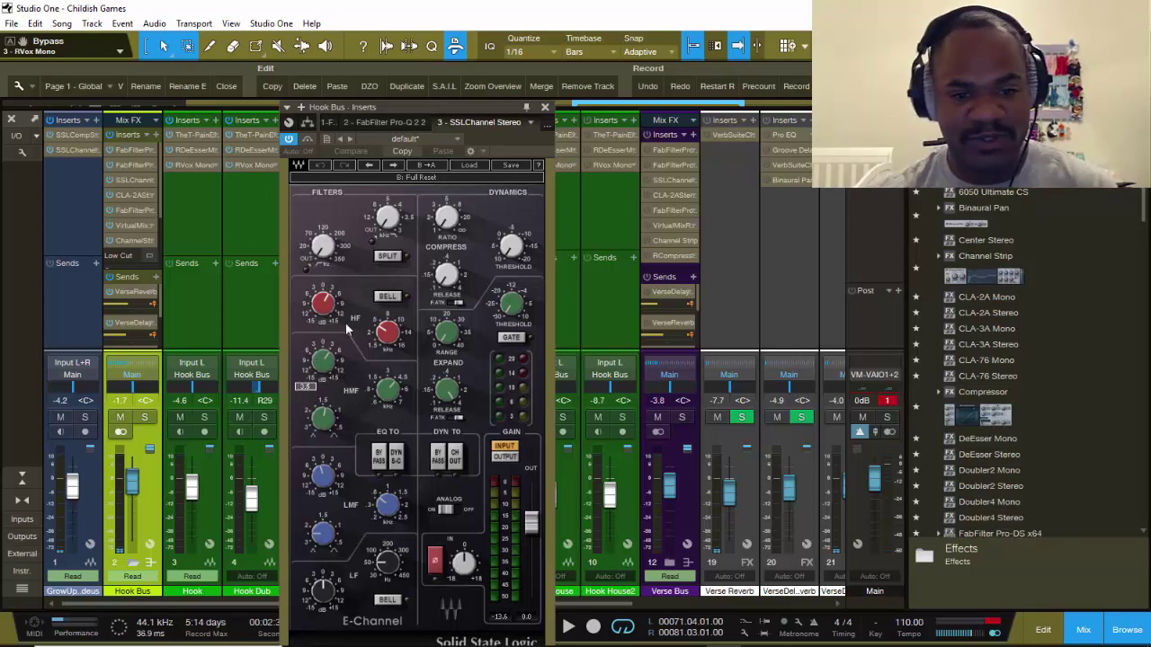
{"action": "mouse_move", "coordinate": [393, 355]}
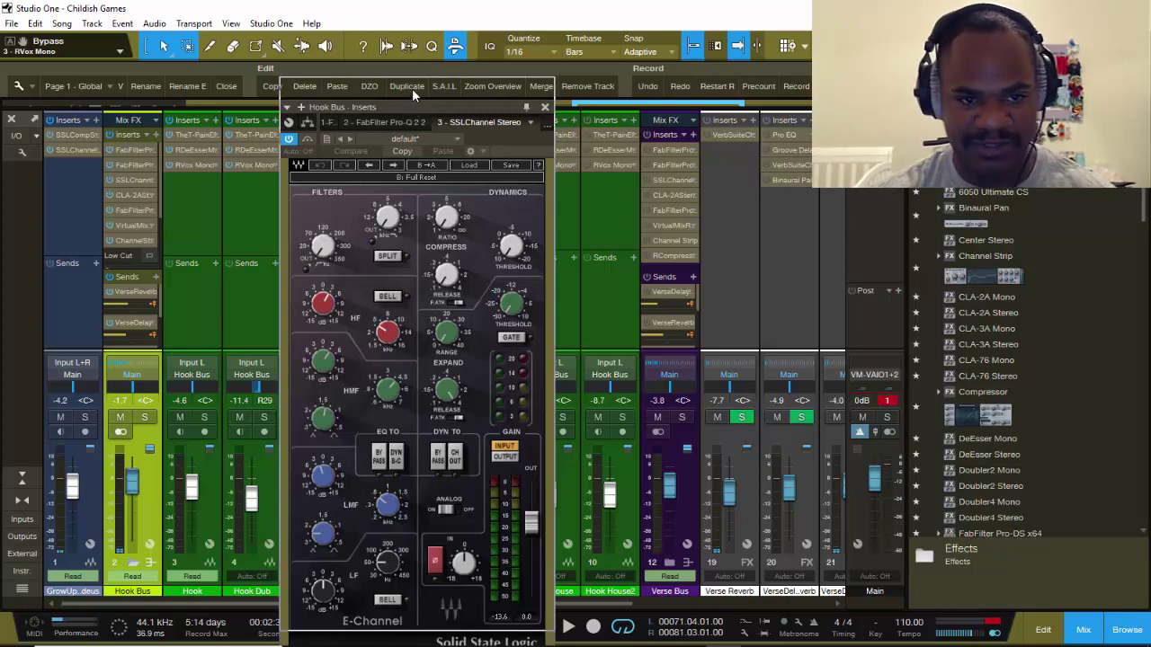
{"action": "left_click_drag", "start_coordinate": [412, 88], "coordinate": [412, 88]}
{"action": "mouse_move", "coordinate": [376, 360]}
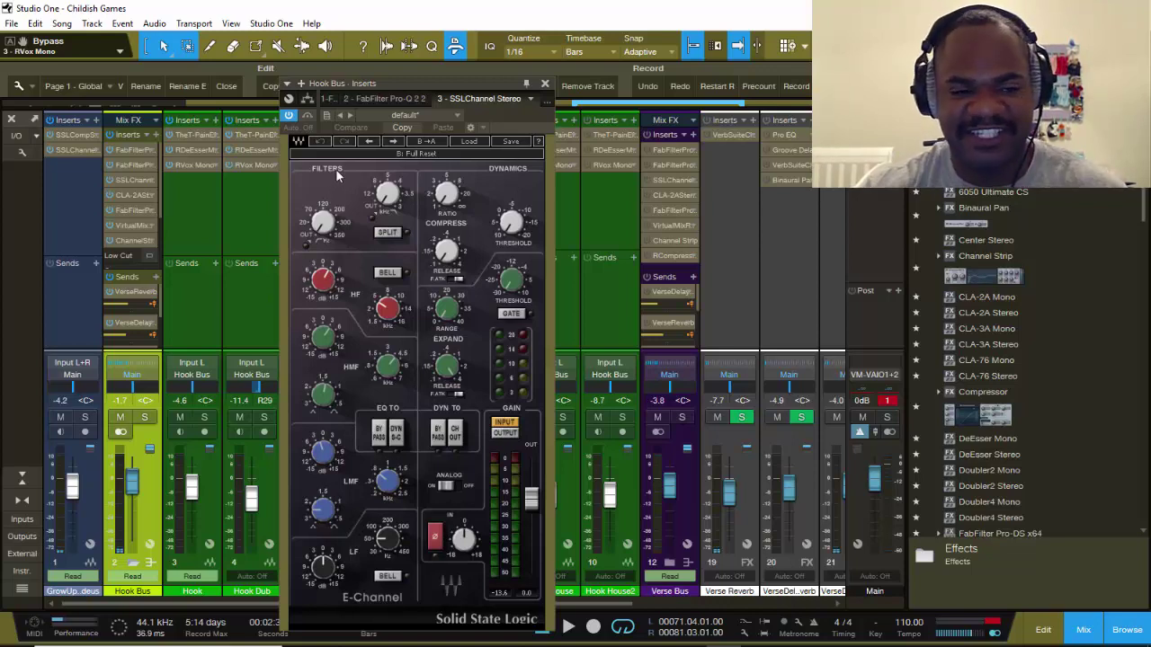
Step: Play the hook with the Hook Bus SSLChannel alternately bypassed and active, leave it active, and close the plug-in
{"action": "key", "text": "space"}
{"action": "left_click", "coordinate": [309, 118]}
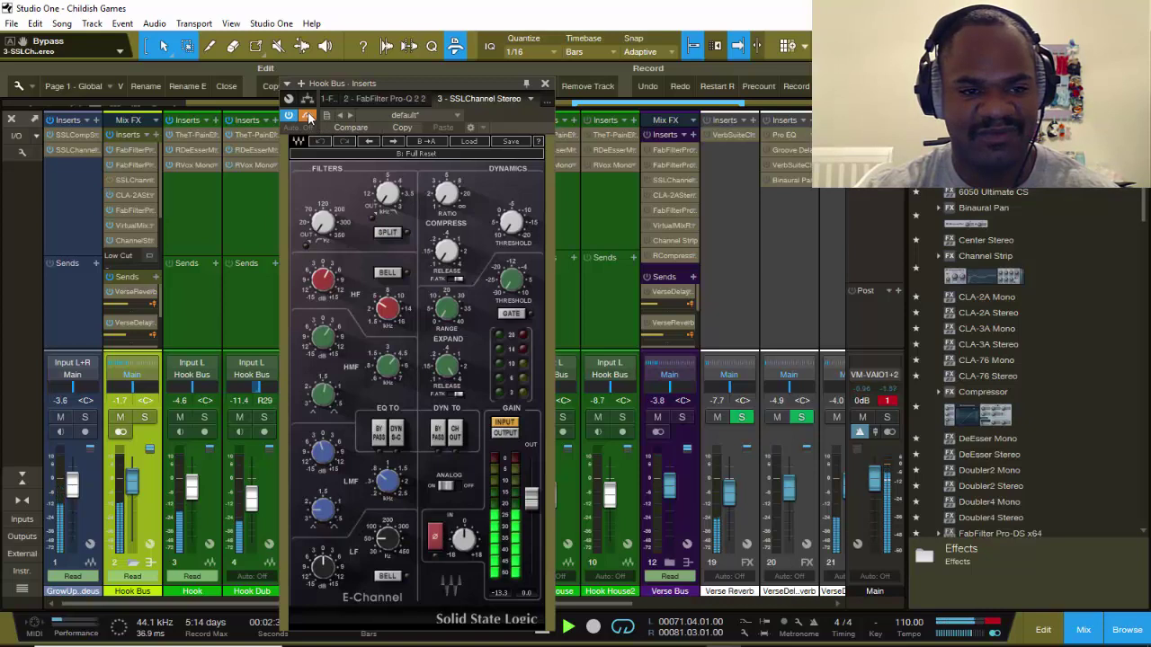
{"action": "left_click", "coordinate": [309, 121]}
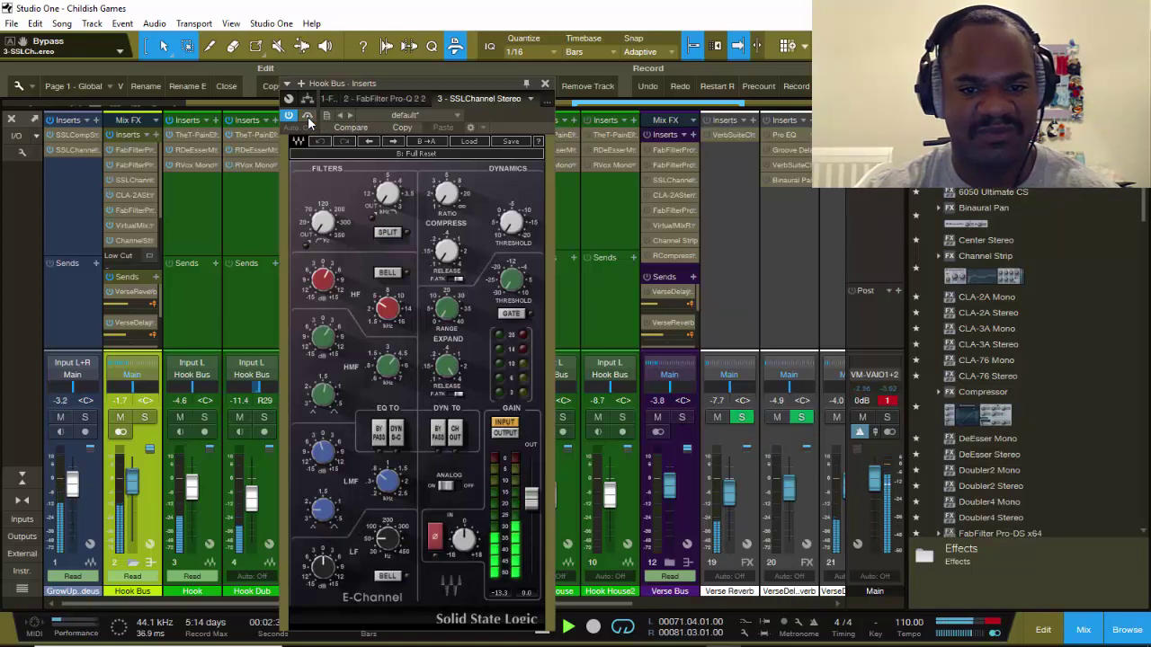
{"action": "left_click", "coordinate": [309, 119]}
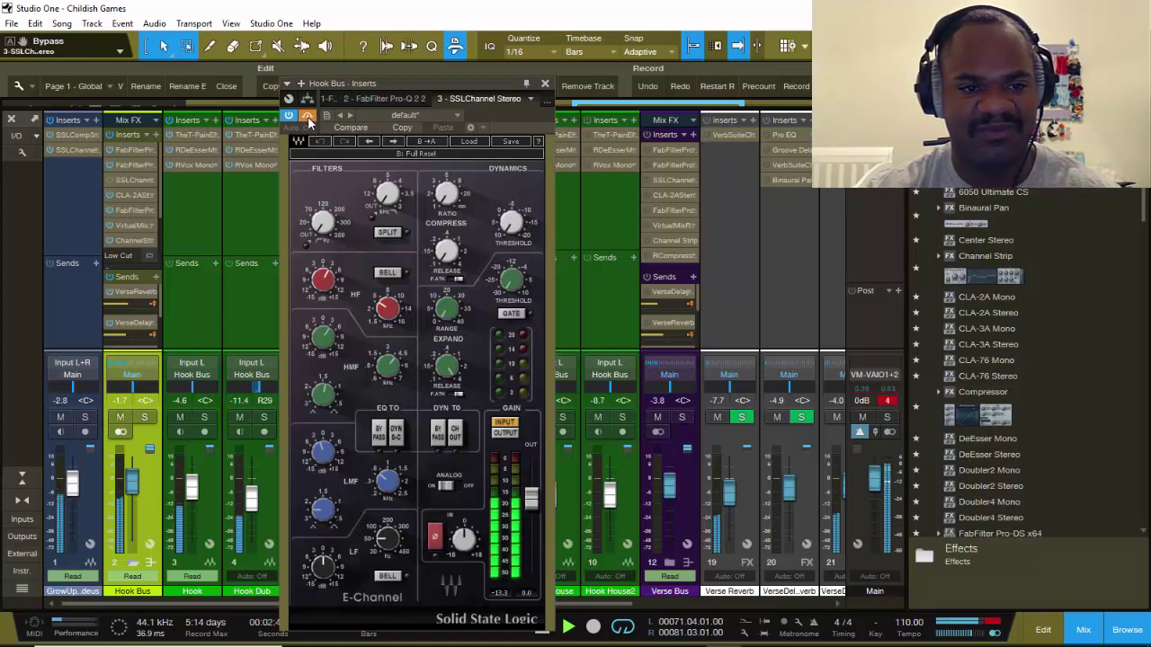
{"action": "left_click", "coordinate": [310, 120]}
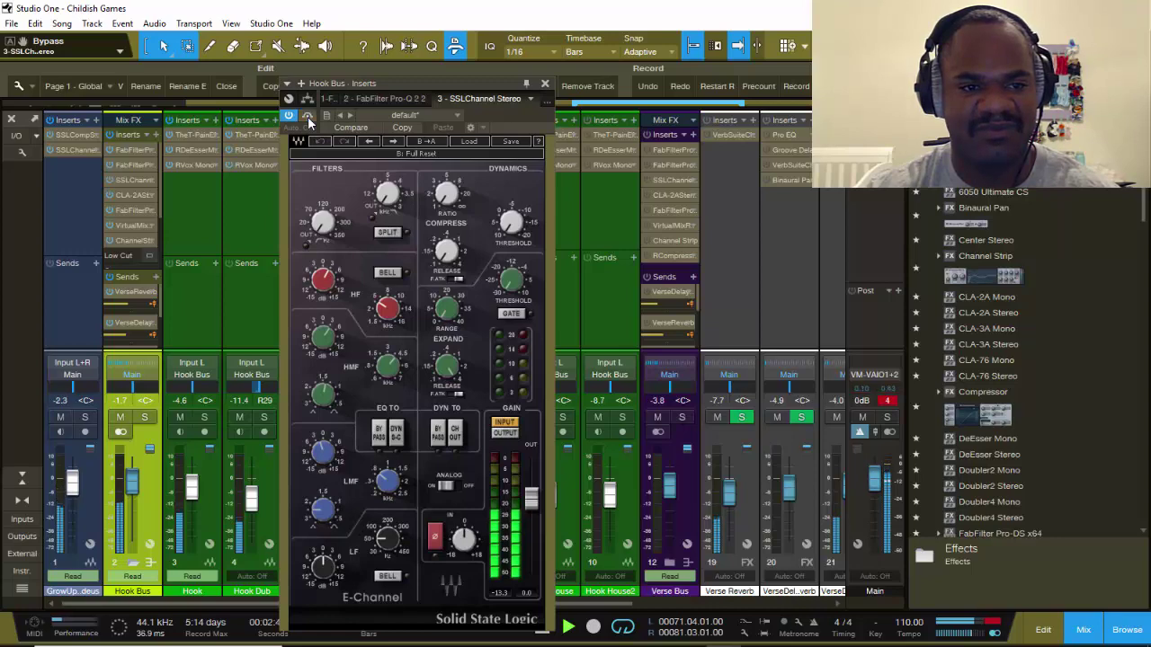
{"action": "left_click", "coordinate": [545, 84]}
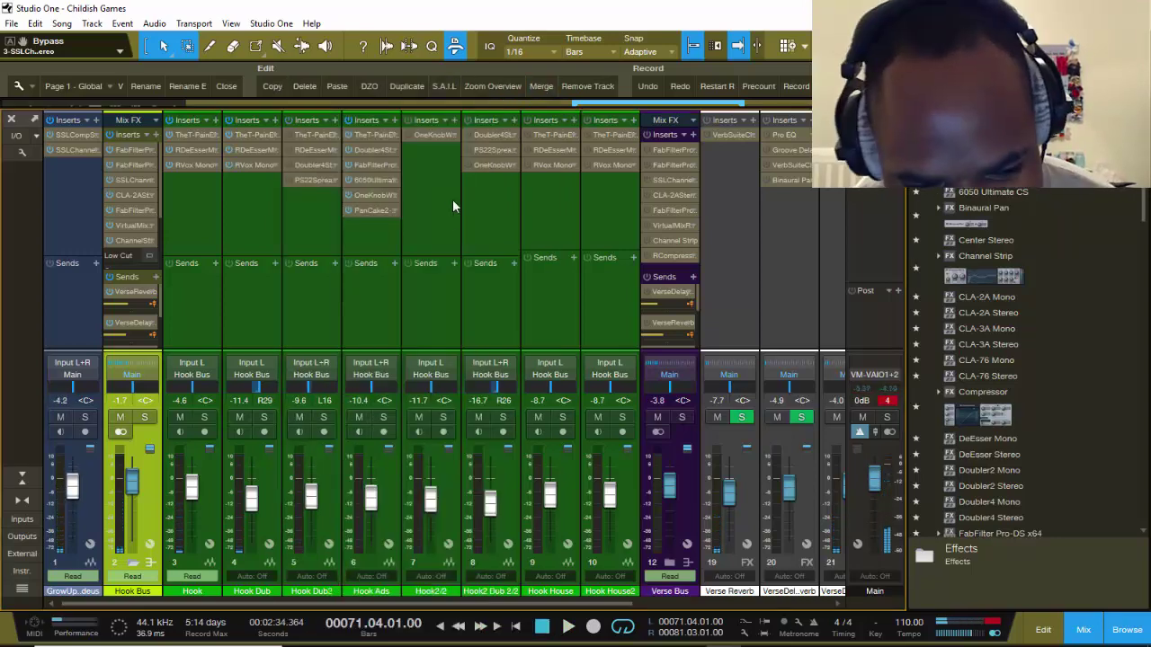
Step: Compare the hook with all Hook Bus inserts active and bypassed, leaving them active and the Main clip indicator reset
{"action": "left_click", "coordinate": [888, 404]}
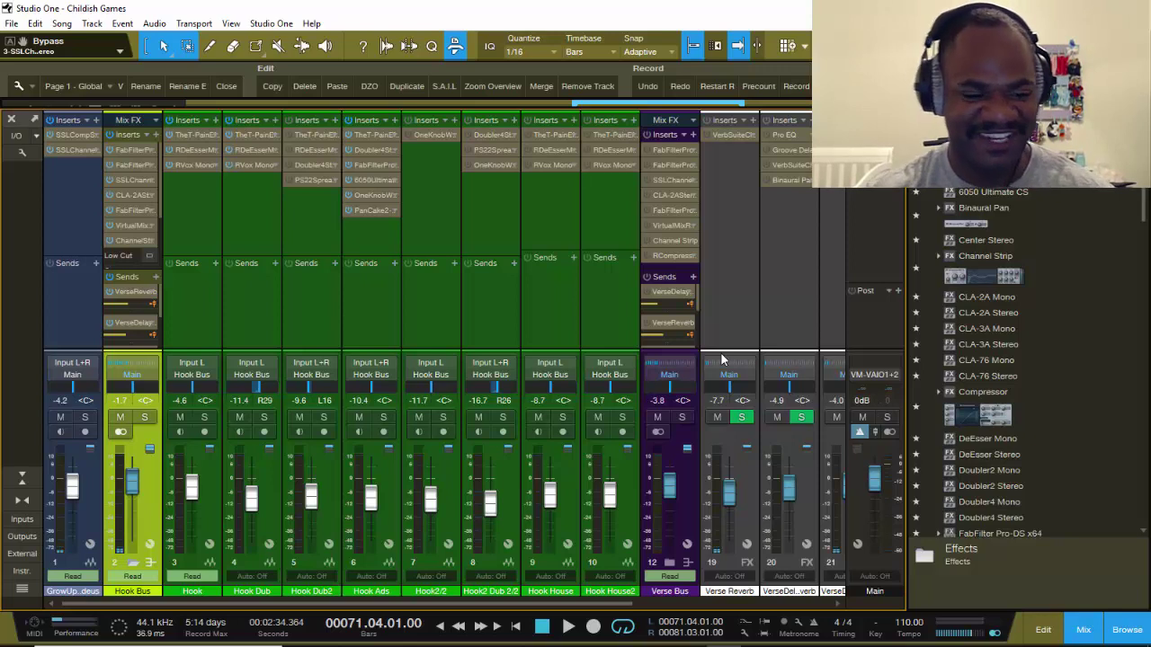
{"action": "key", "text": "space"}
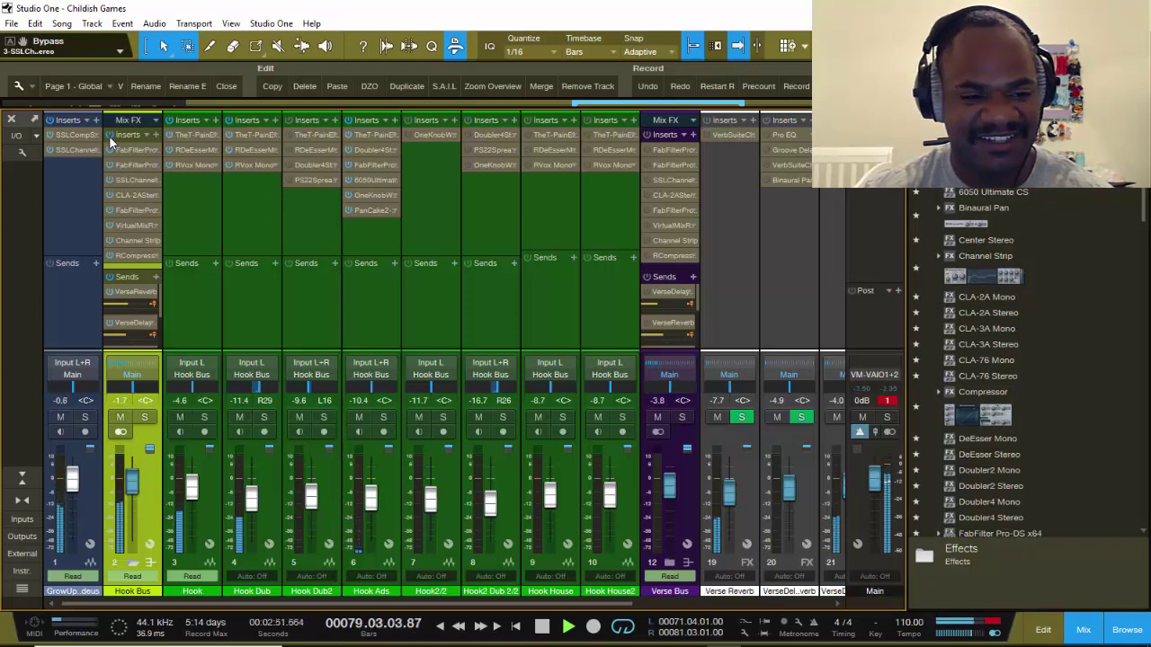
{"action": "key", "text": "space"}
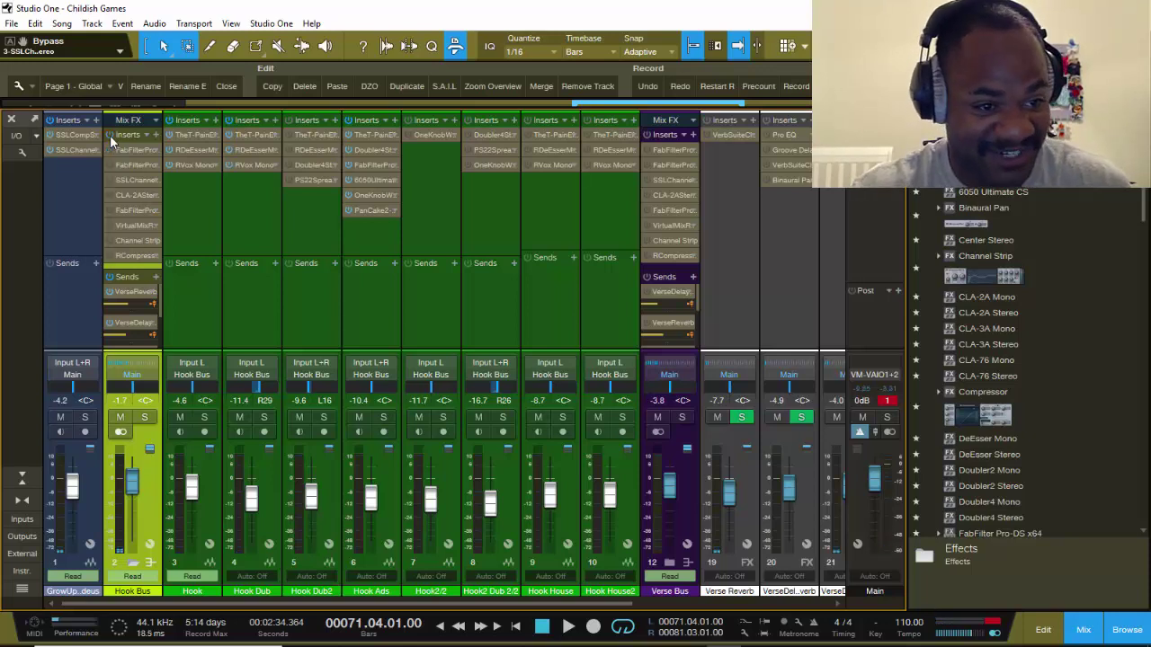
{"action": "key", "text": "space"}
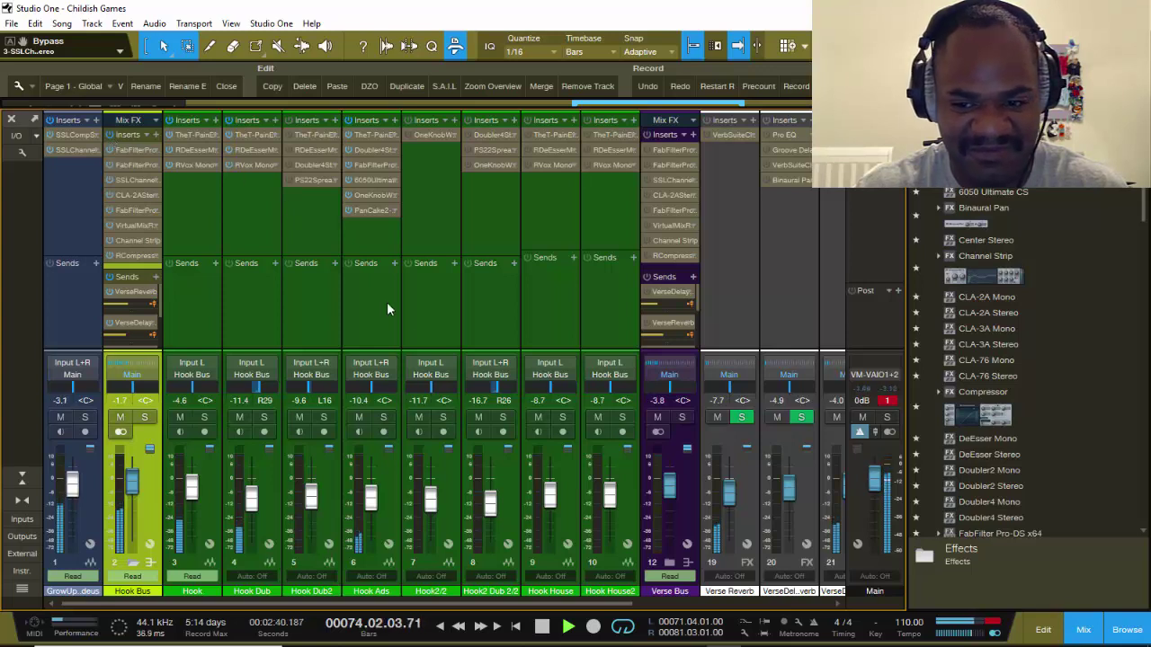
{"action": "left_click", "coordinate": [882, 398]}
{"action": "key", "text": "space"}
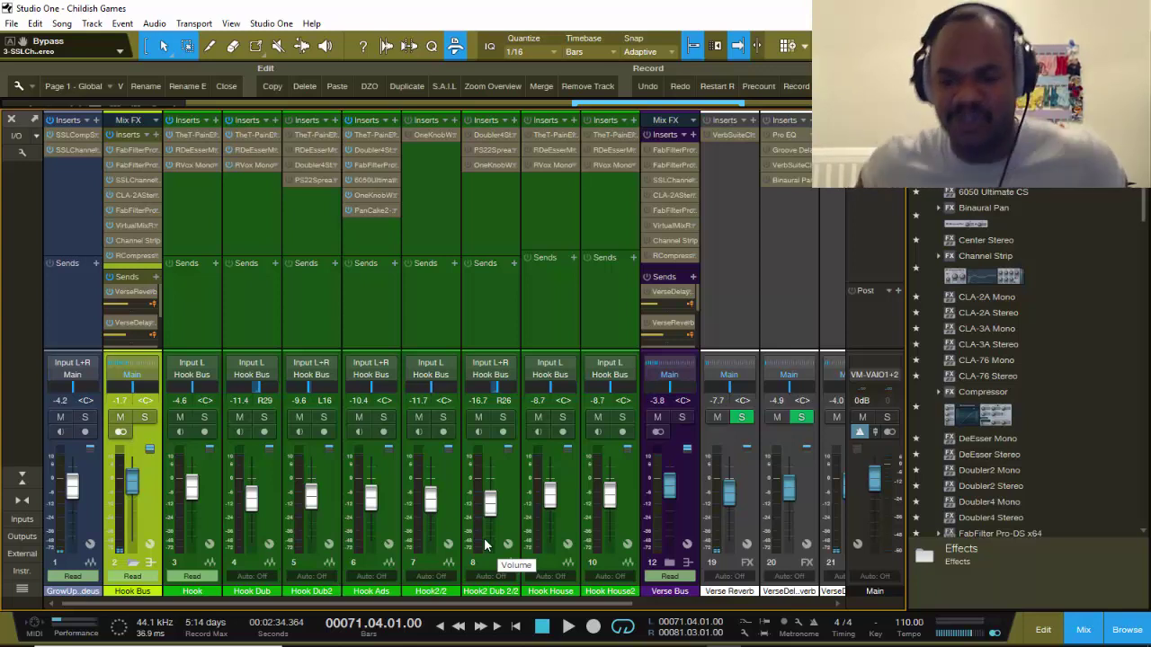
Step: Hide the effects browser so the mixer console uses the full window width
{"action": "mouse_move", "coordinate": [298, 633]}
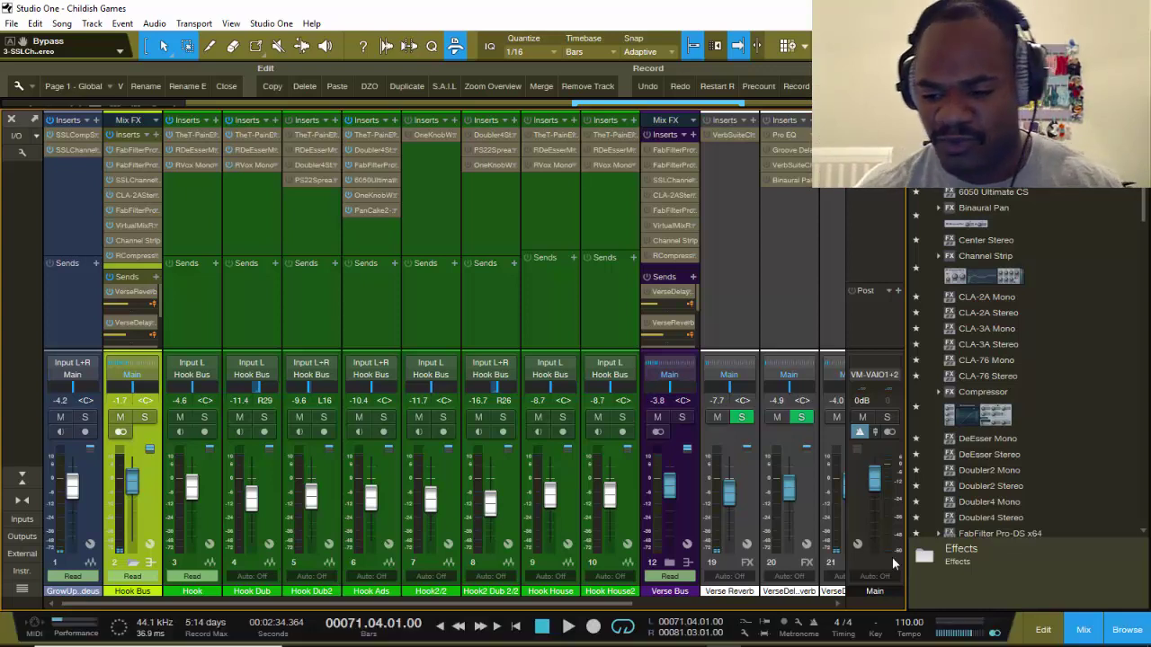
{"action": "left_click", "coordinate": [1129, 631]}
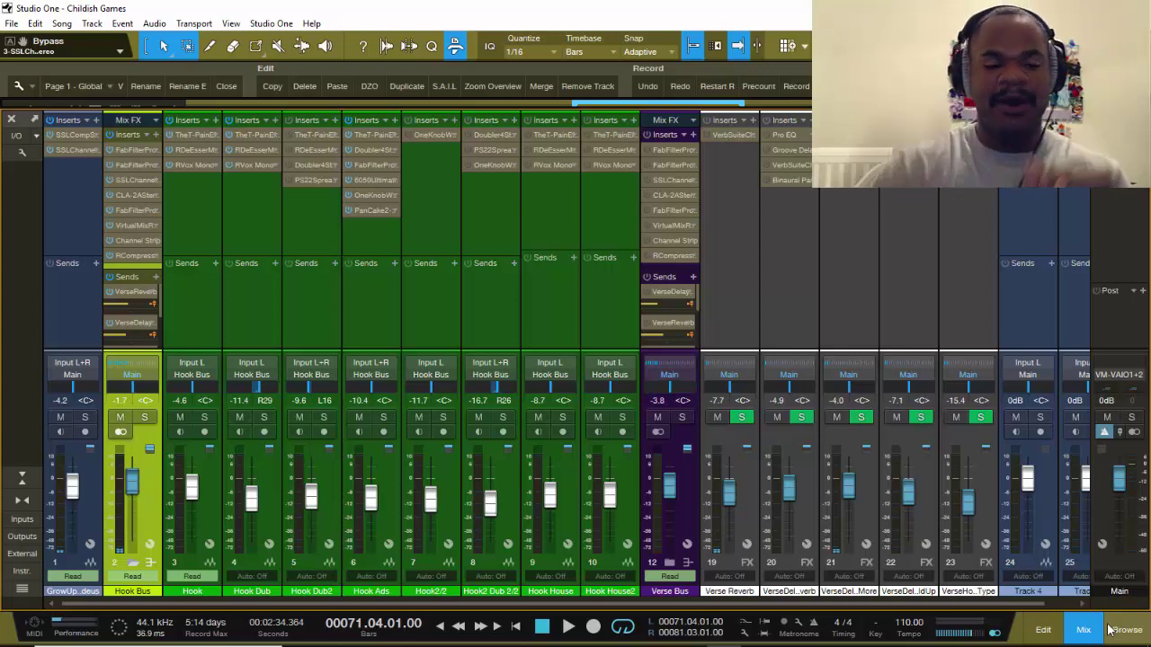
{"action": "mouse_move", "coordinate": [1083, 642]}
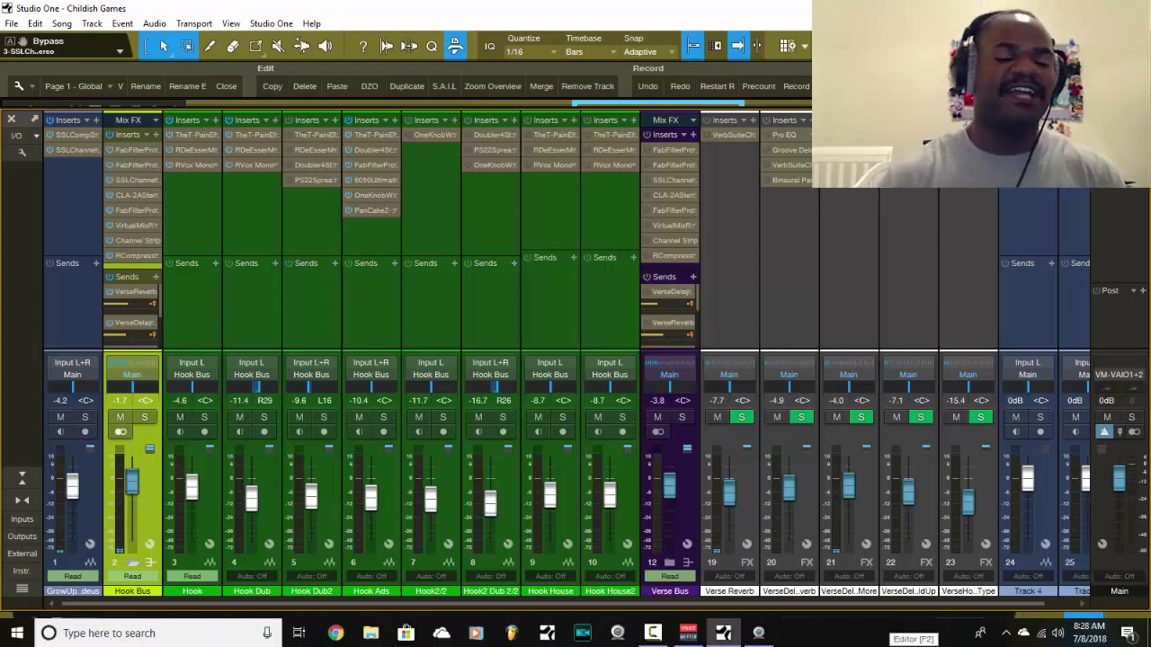